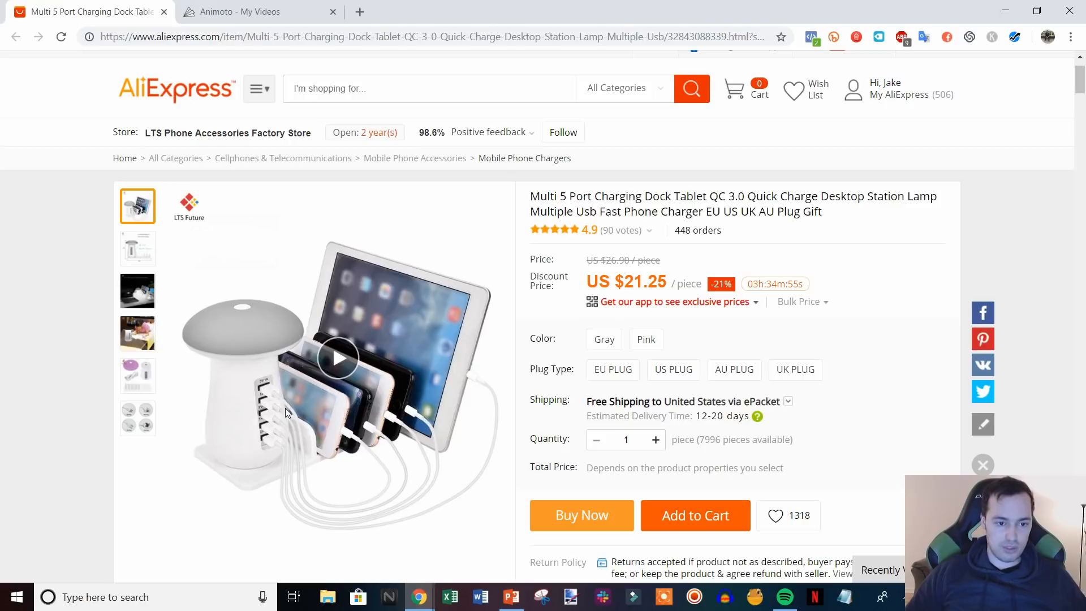
Play the charging dock's product video and look over the listing's pictures and product description.
scroll(535, 405, down, 1)
scroll(537, 407, up, 1)
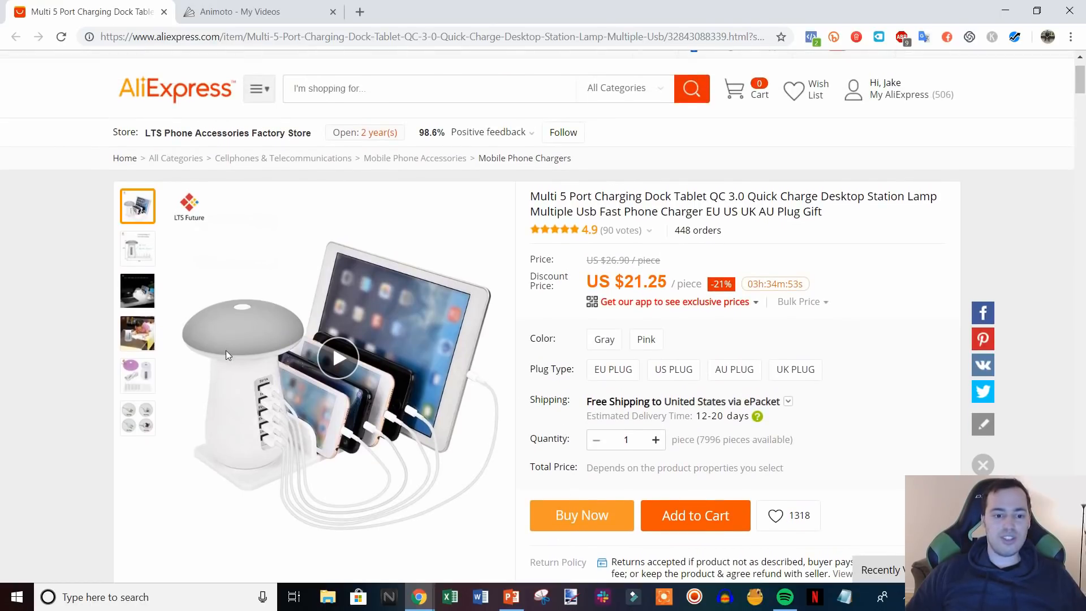
click(338, 362)
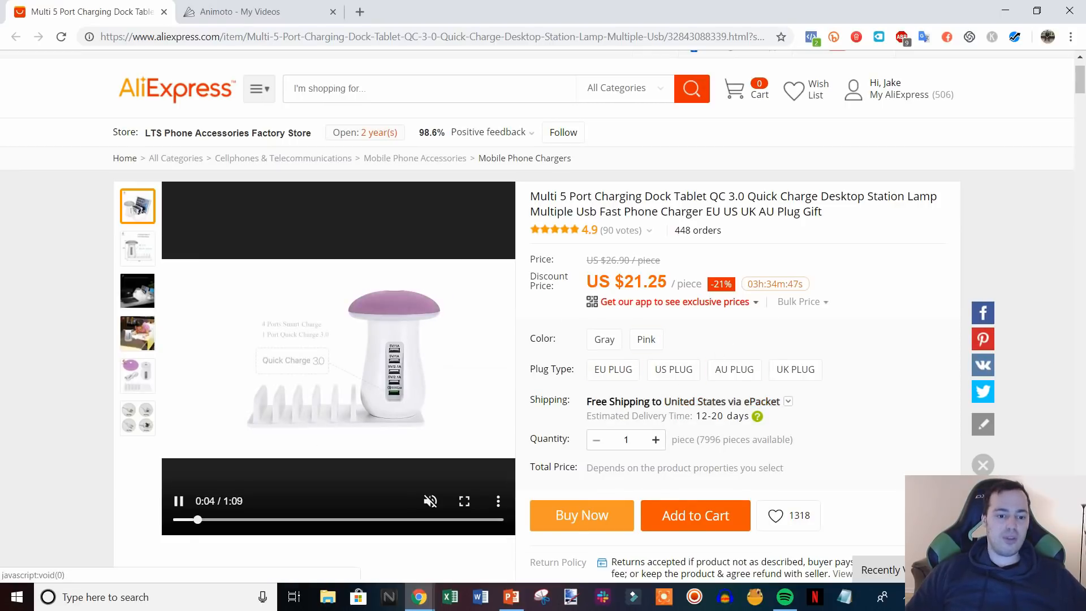
mouse_move(137, 333)
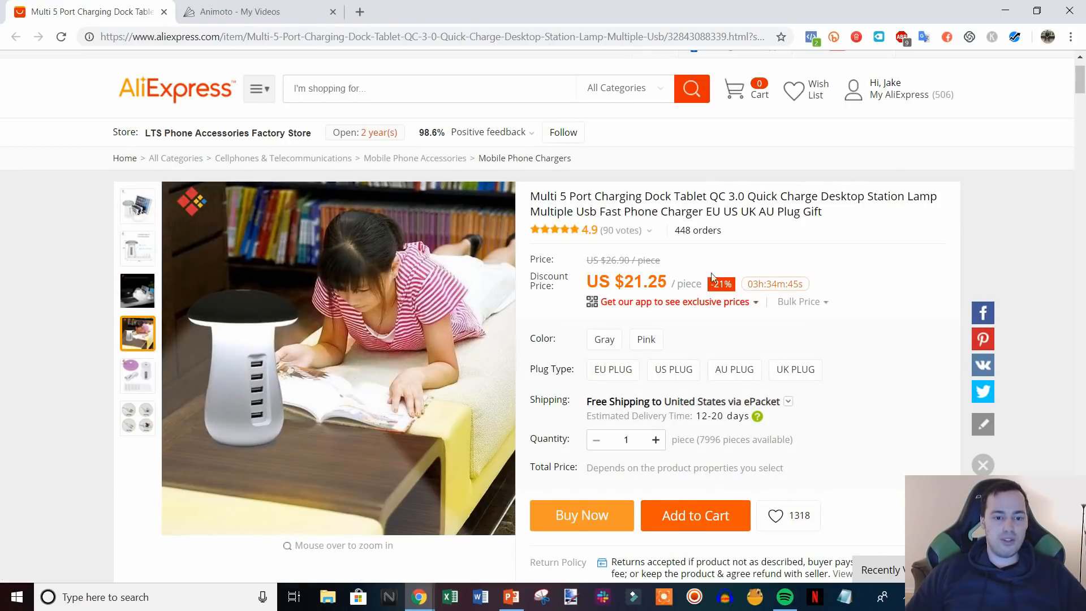
mouse_move(138, 206)
click(344, 358)
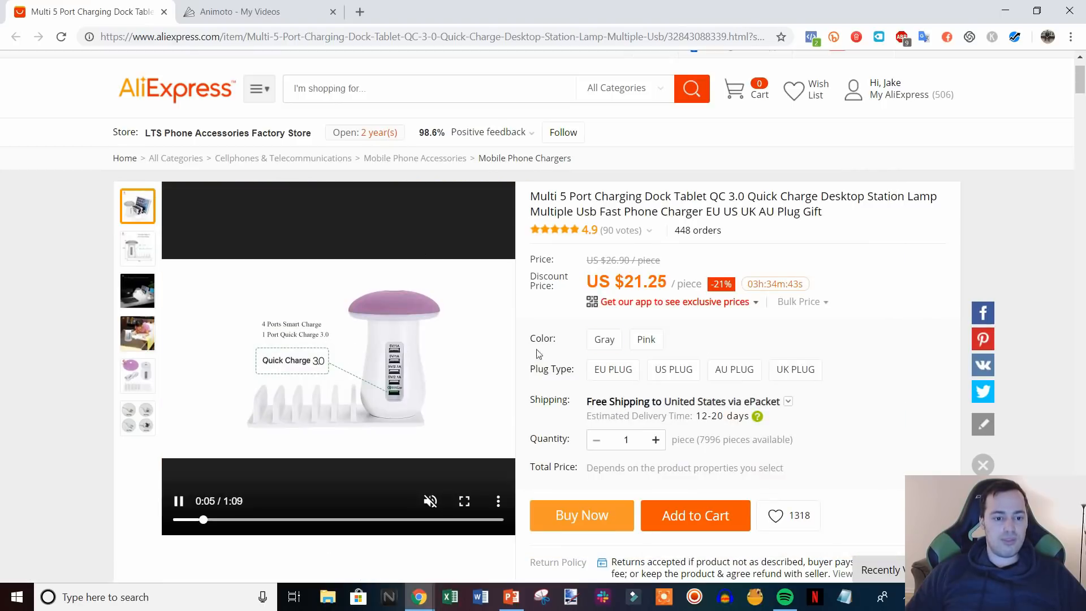
scroll(538, 354, down, 15)
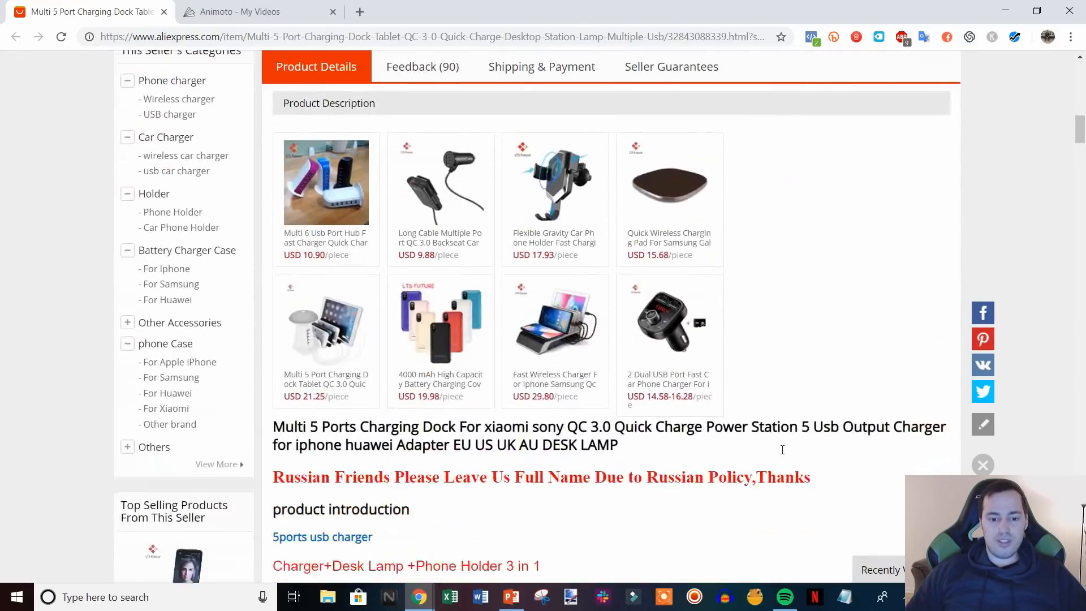
scroll(707, 442, up, 20)
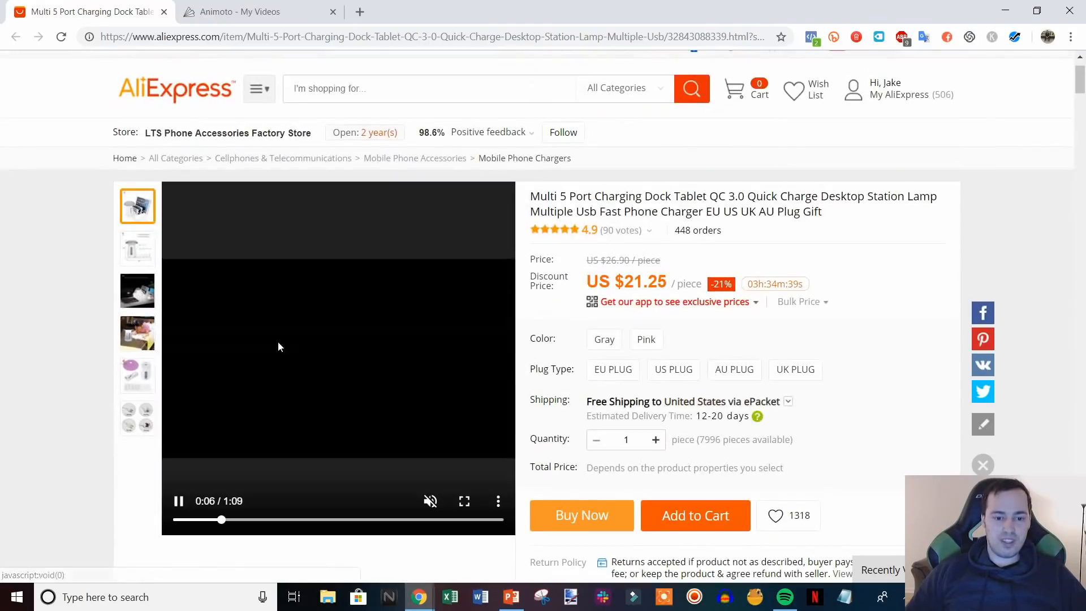
Check the product video's download option and pause its playback.
click(498, 501)
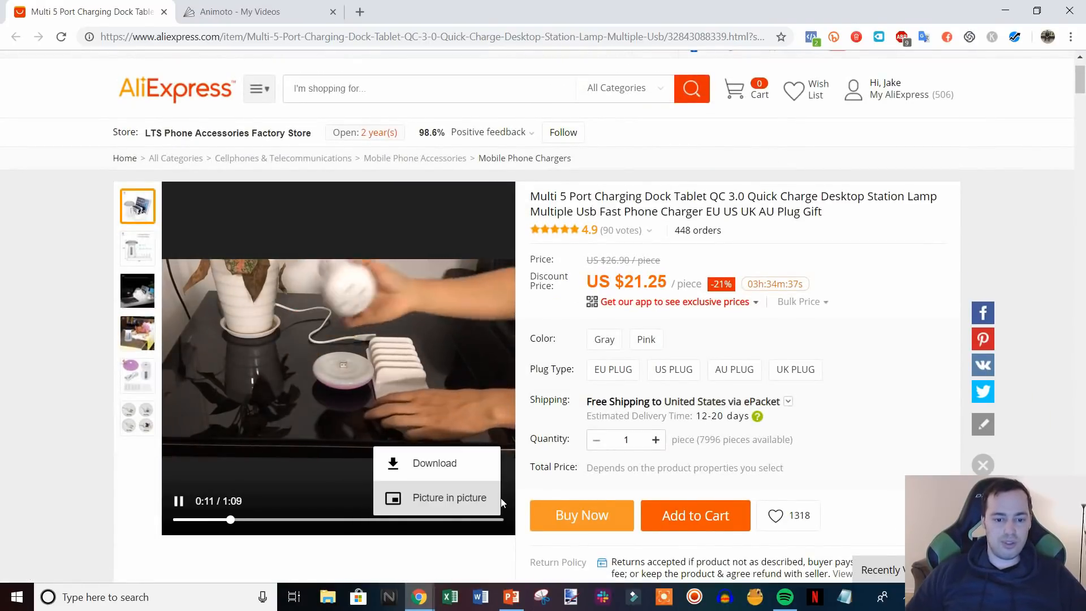
click(898, 470)
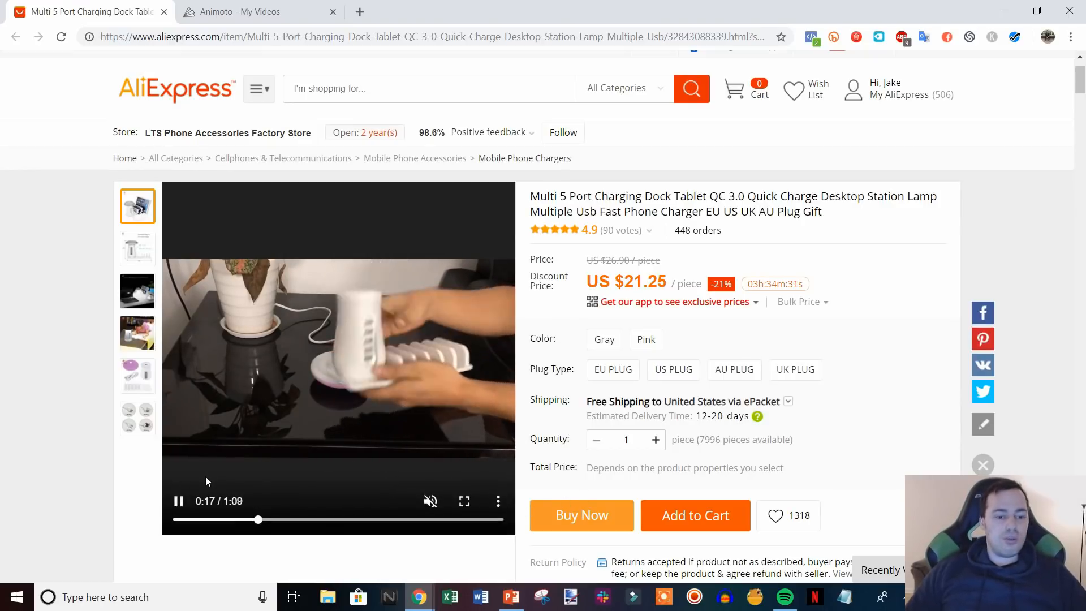
click(179, 502)
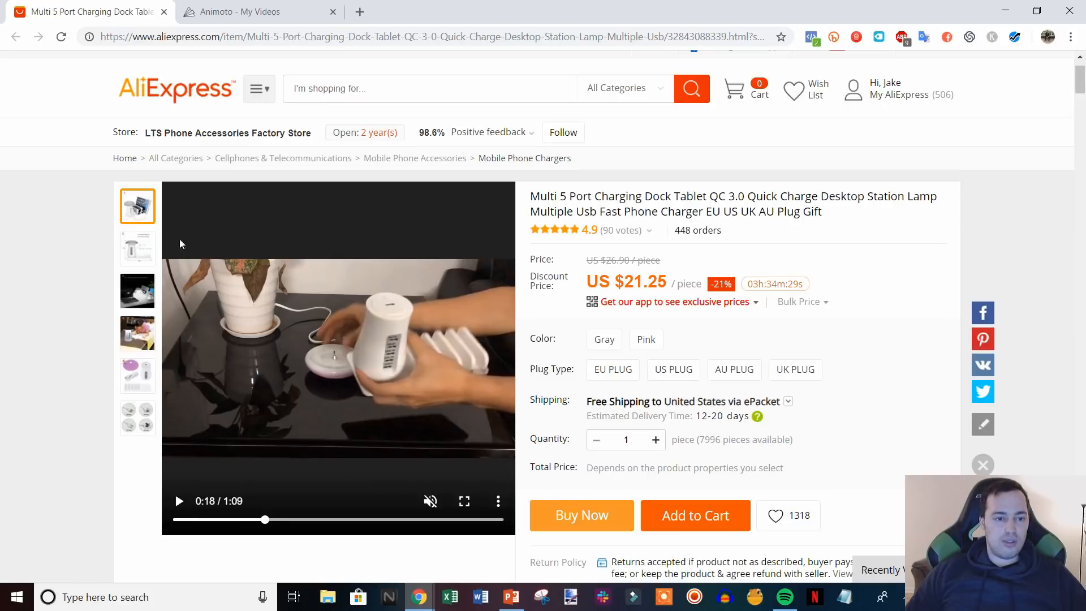
Switch to Animoto and create a new marketing video from scratch instead of from a pre-built storyboard.
click(276, 11)
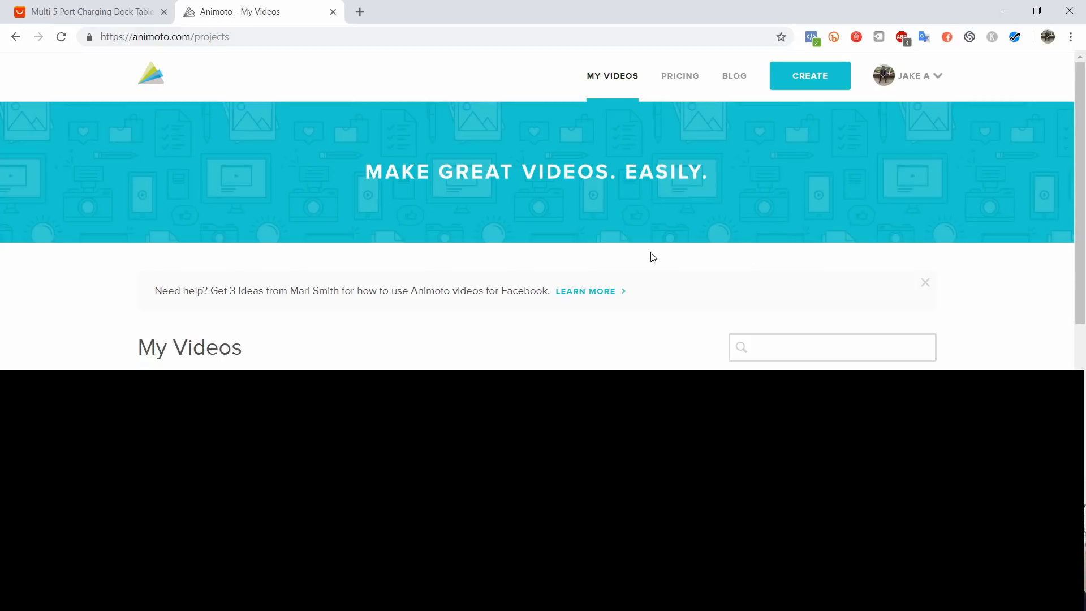
click(821, 85)
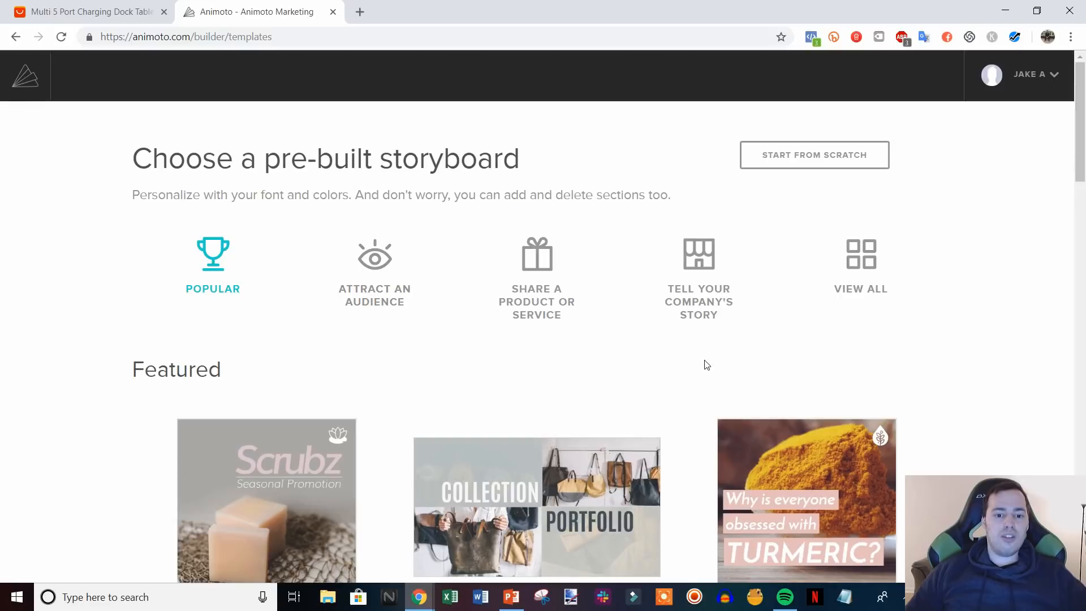
scroll(734, 464, down, 1)
scroll(734, 464, down, 5)
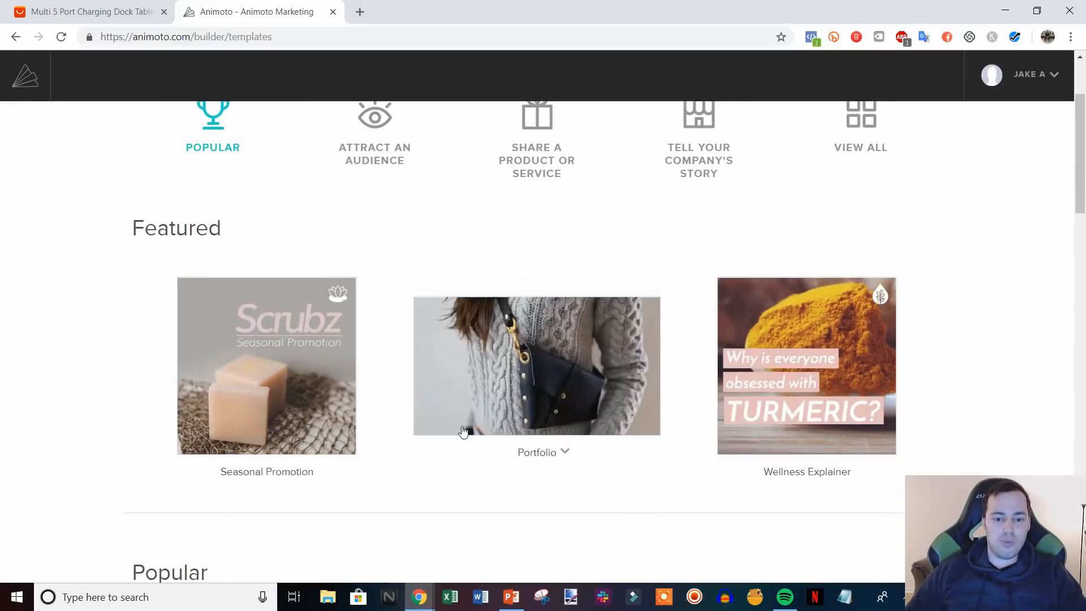
scroll(801, 455, down, 2)
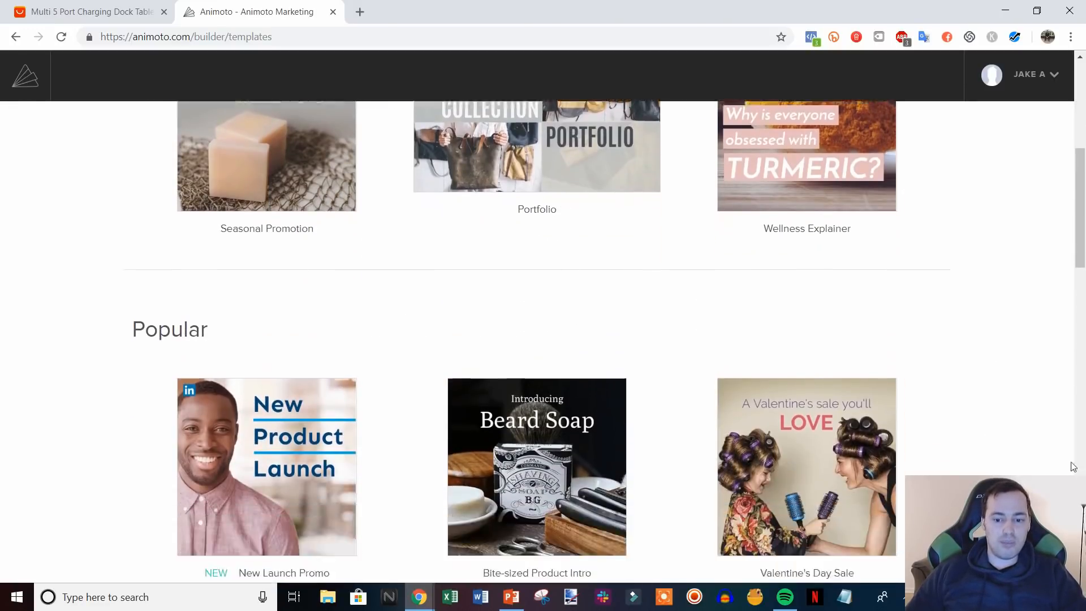
scroll(890, 476, up, 7)
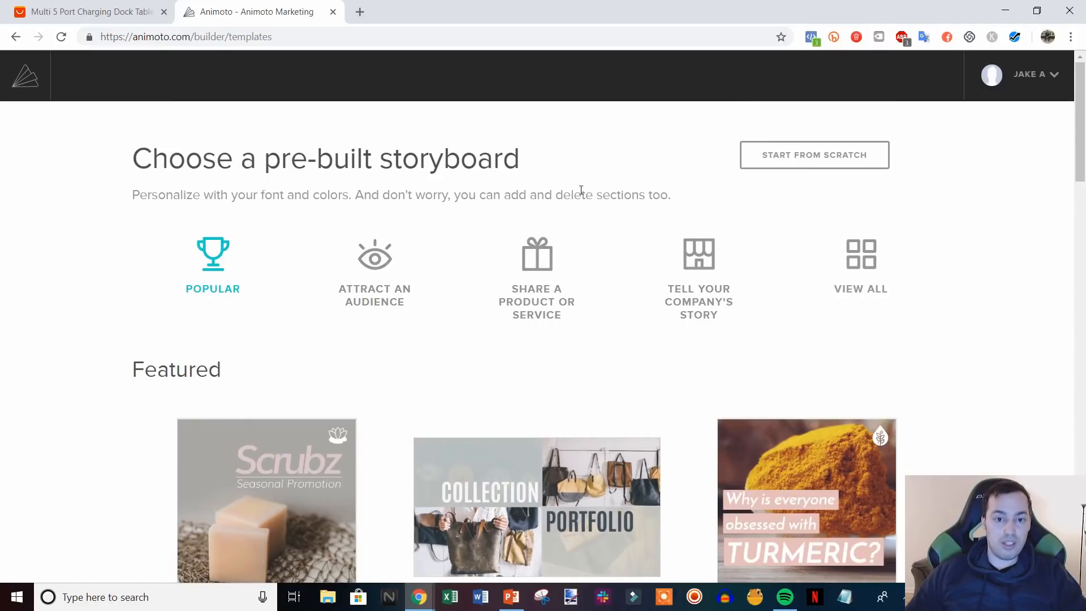
click(868, 162)
Look through the available video styles and compare their transitions, effects and text designs.
scroll(1049, 369, down, 2)
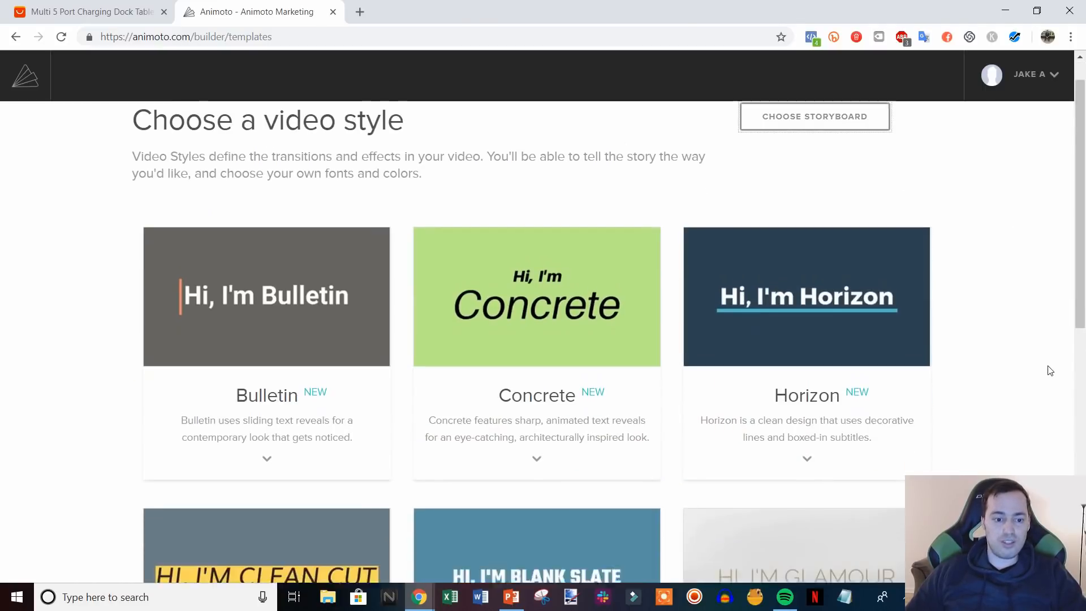
scroll(1050, 370, down, 2)
scroll(1048, 369, up, 3)
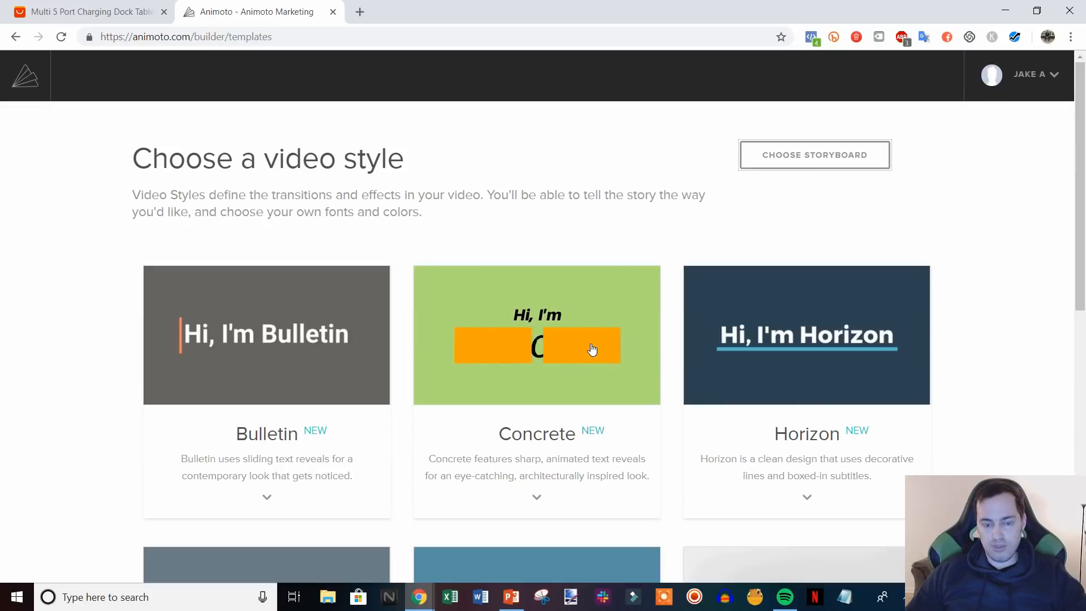
scroll(820, 371, down, 3)
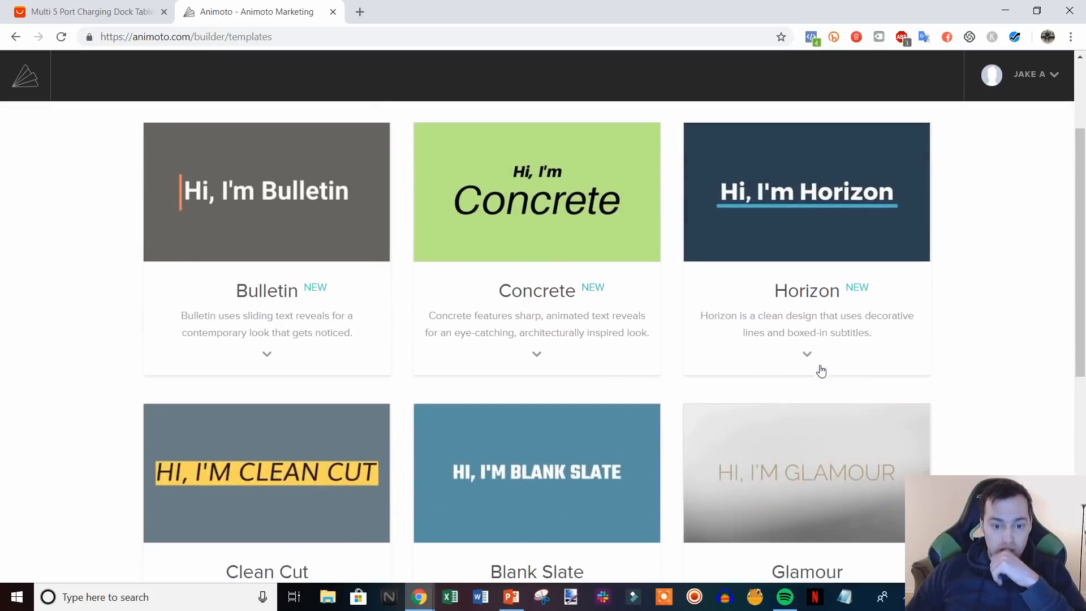
scroll(821, 371, down, 3)
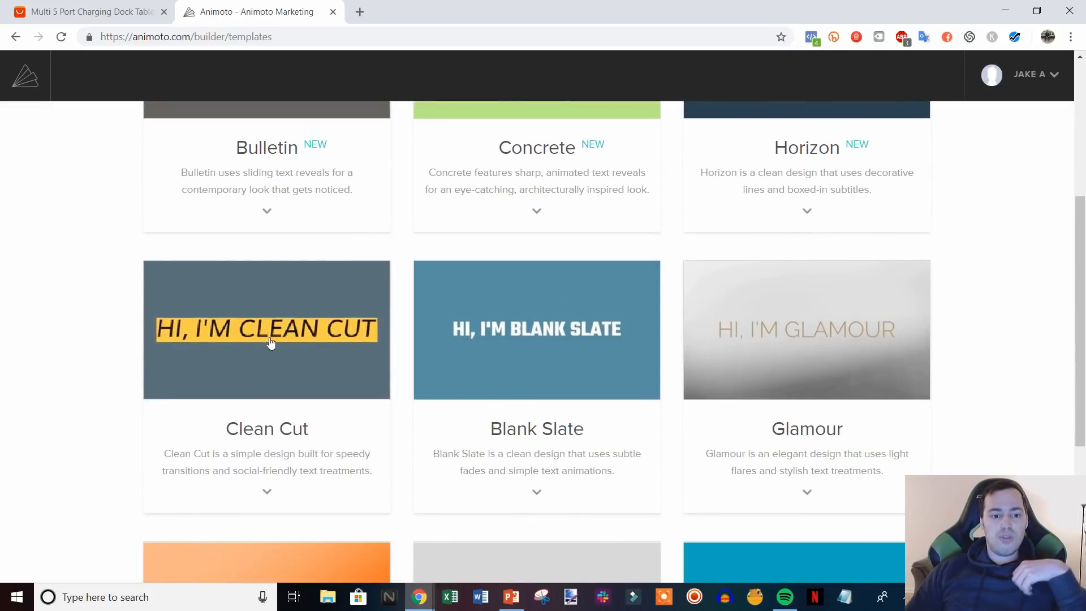
scroll(315, 356, down, 5)
scroll(323, 353, up, 3)
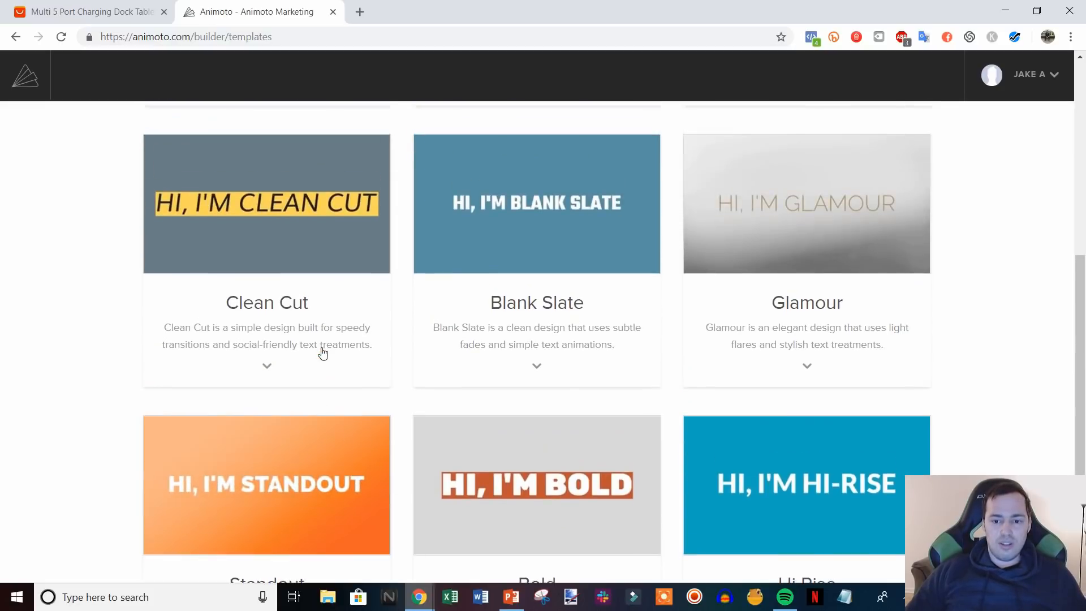
scroll(322, 353, up, 1)
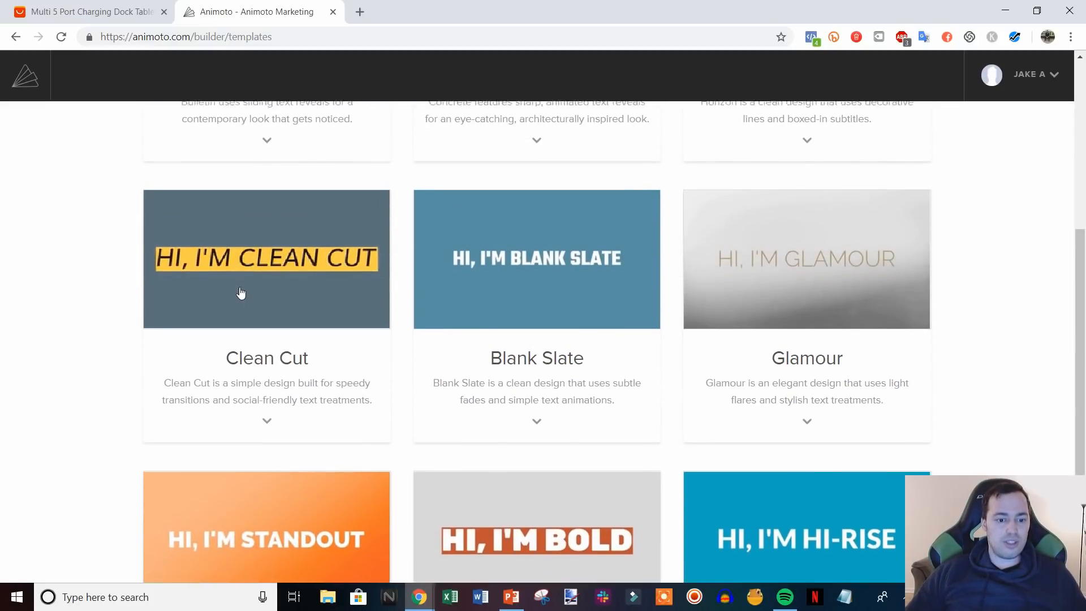
scroll(241, 292, down, 2)
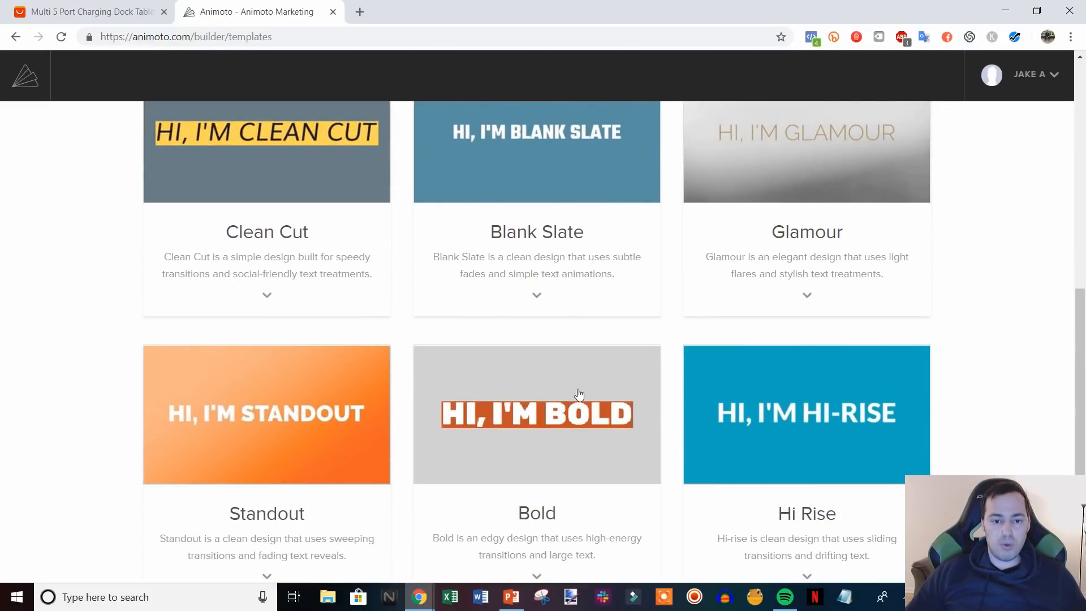
scroll(578, 394, up, 8)
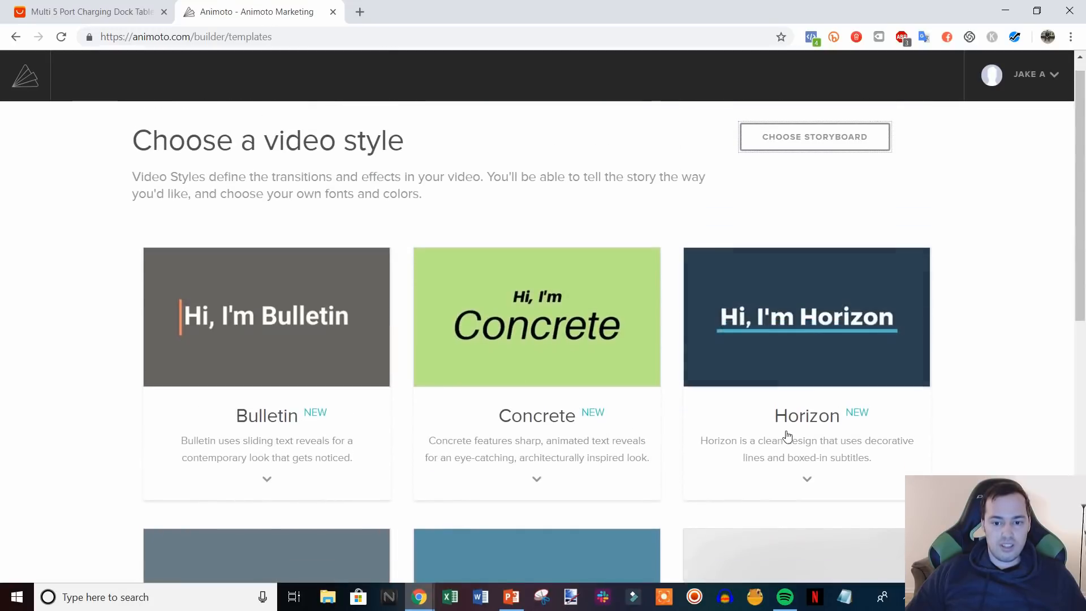
scroll(820, 407, down, 6)
scroll(871, 328, down, 3)
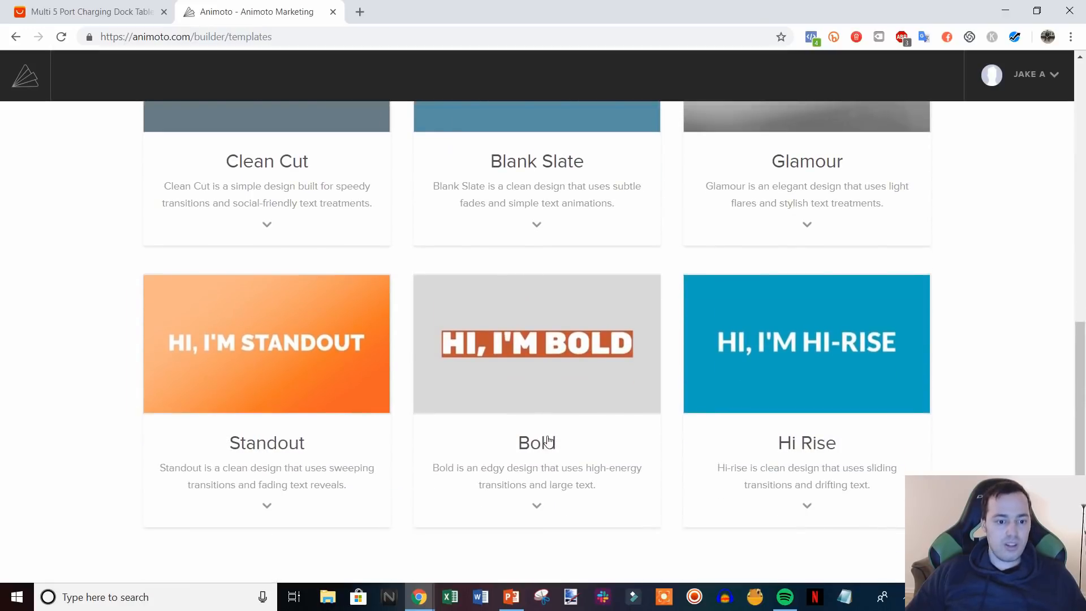
scroll(686, 344, up, 5)
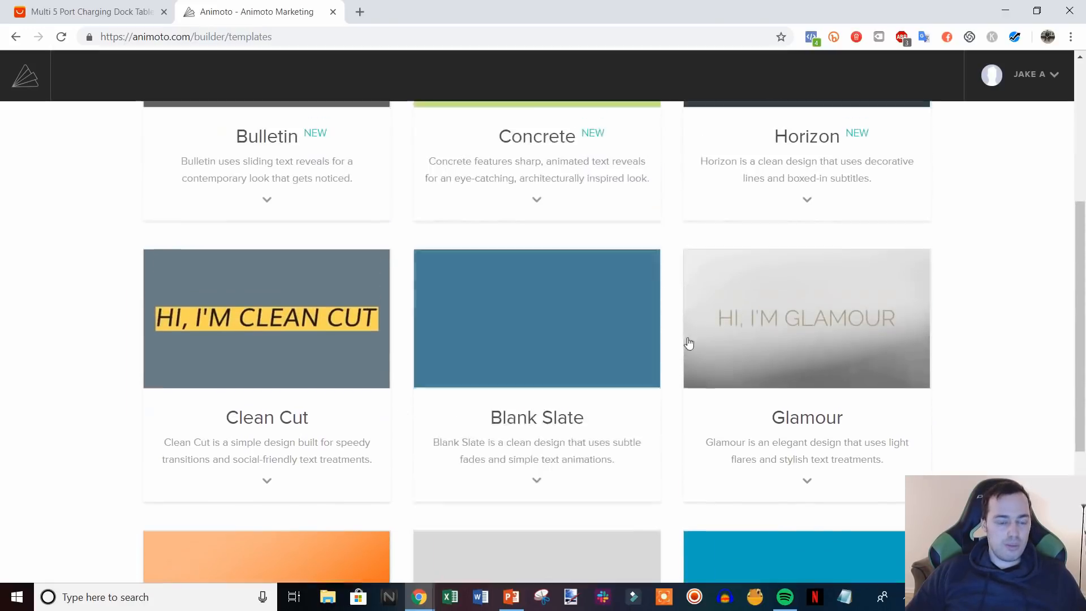
scroll(832, 400, up, 5)
scroll(1006, 453, down, 8)
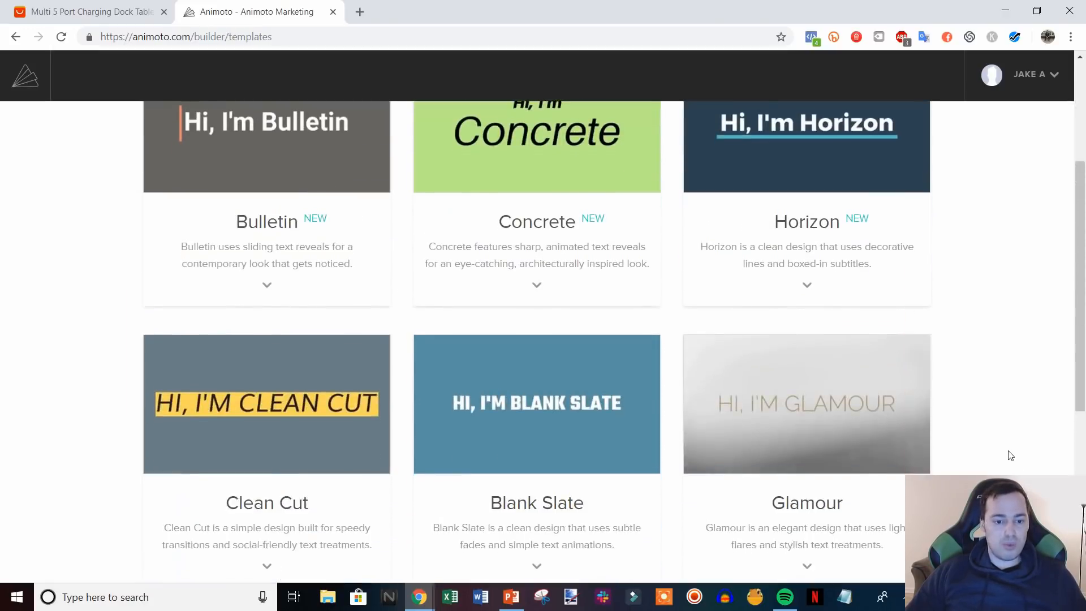
scroll(1043, 437, up, 3)
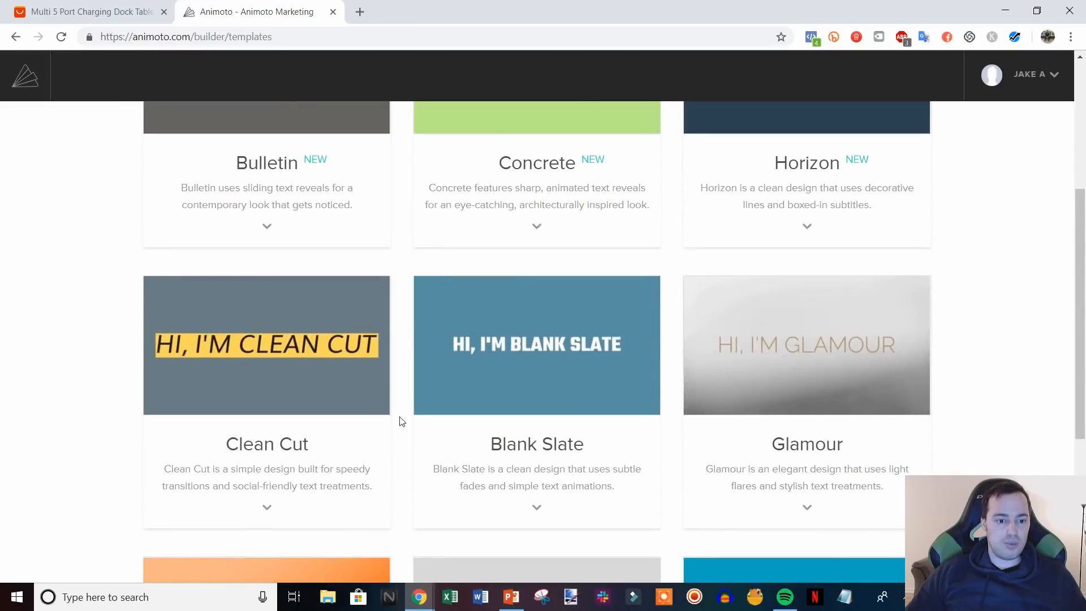
Choose the Clean Cut video style in the Square (1:1) format for the project.
click(248, 365)
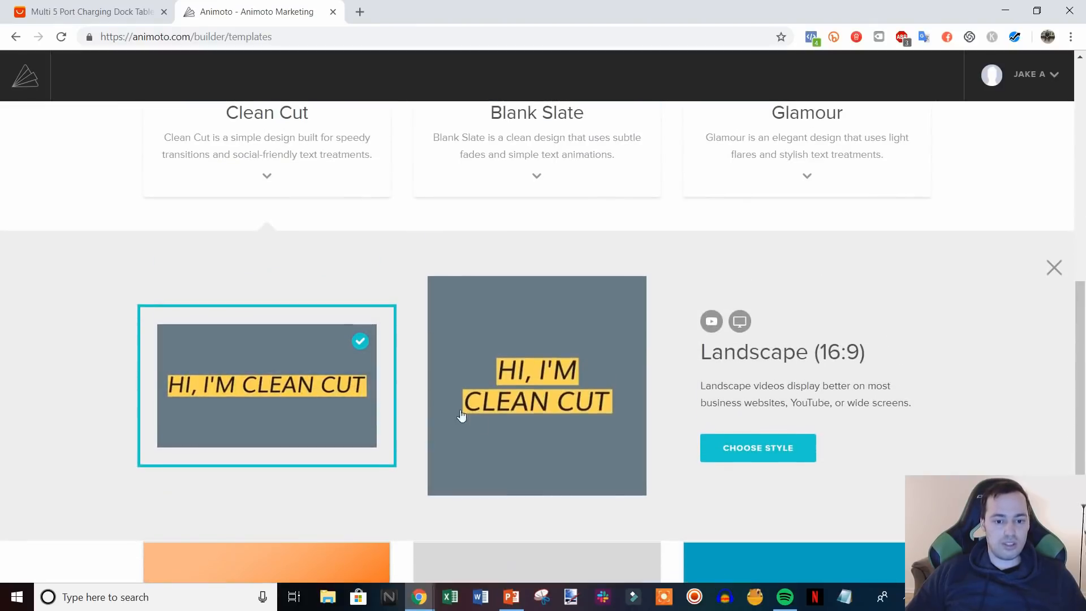
click(633, 376)
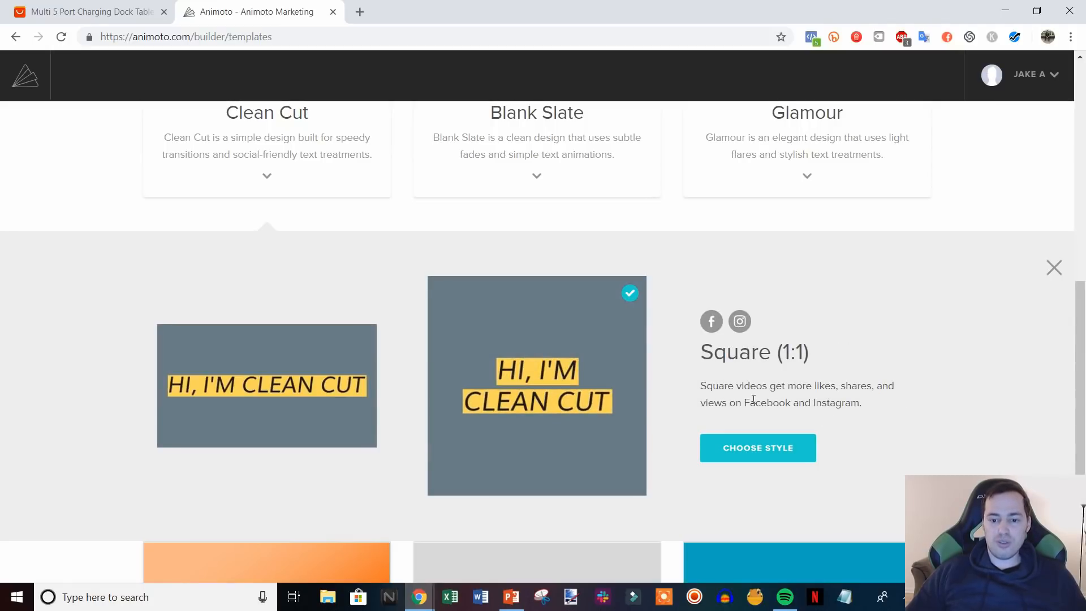
drag(753, 401, 861, 399)
click(841, 405)
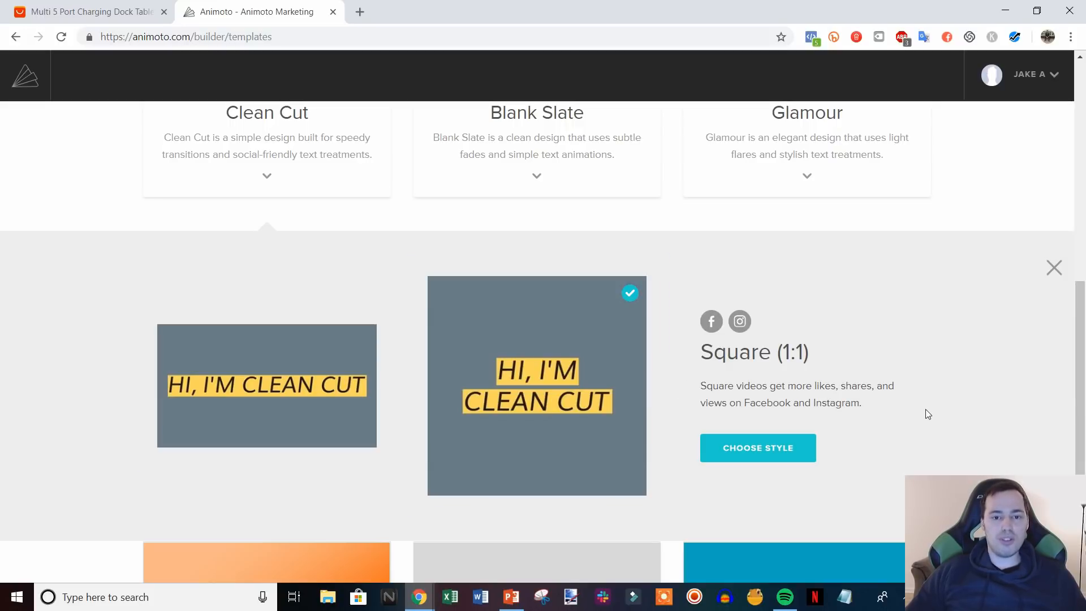
click(747, 446)
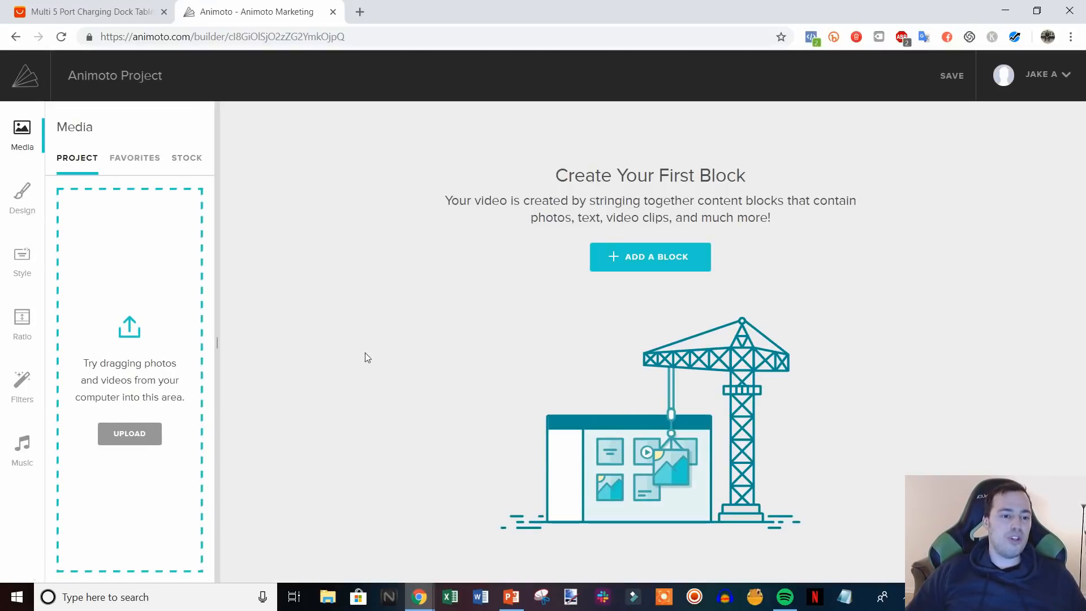
Upload the charging dock video to the project and add it to the storyboard as the first block.
click(141, 435)
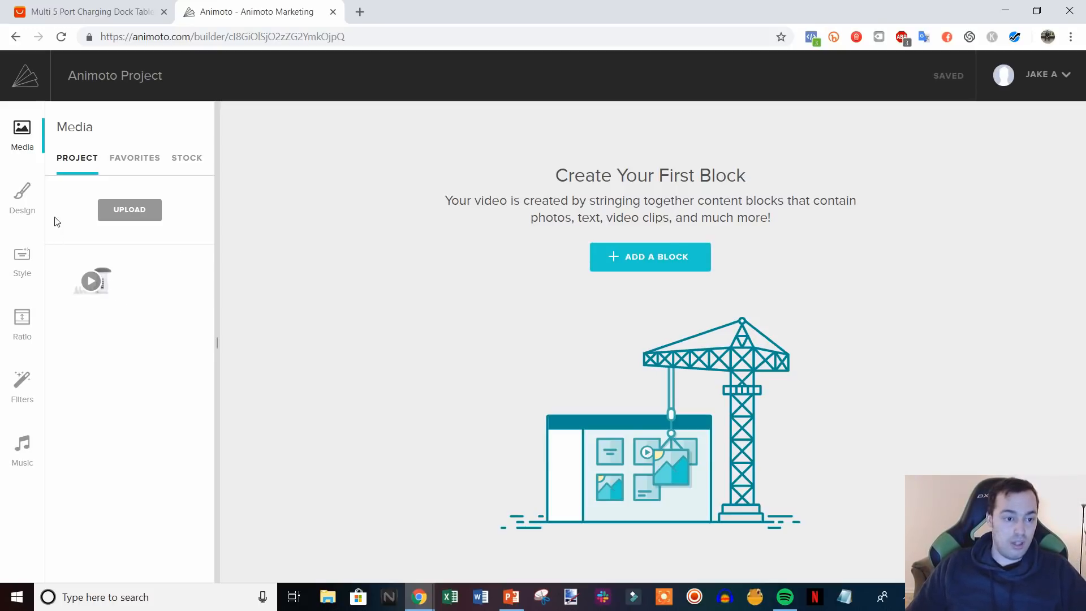
drag(100, 285, 555, 324)
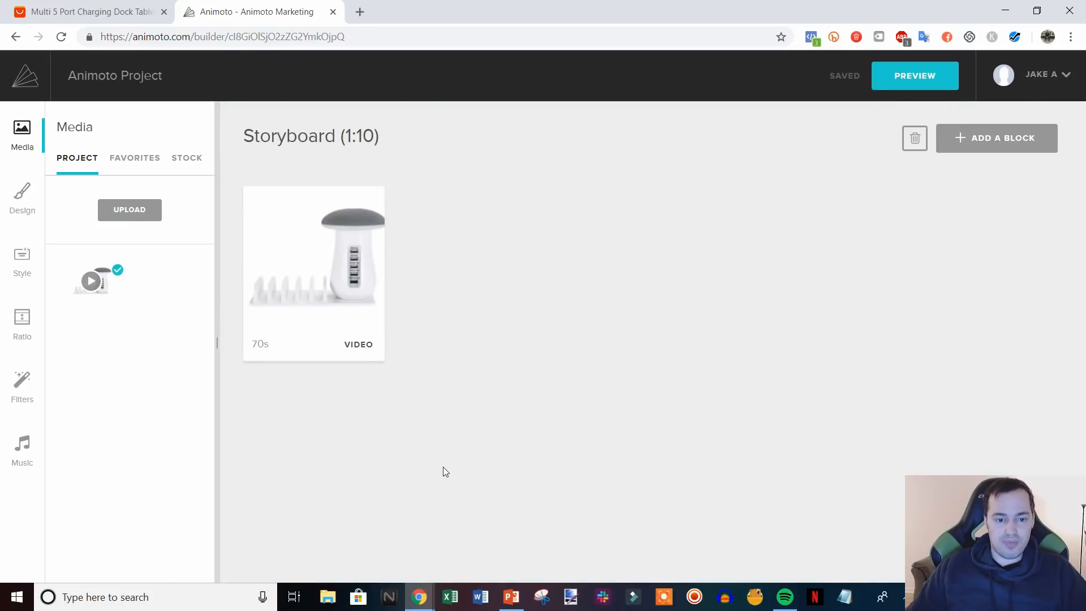
Open the charging dock video block for editing and turn its sound off.
mouse_move(272, 343)
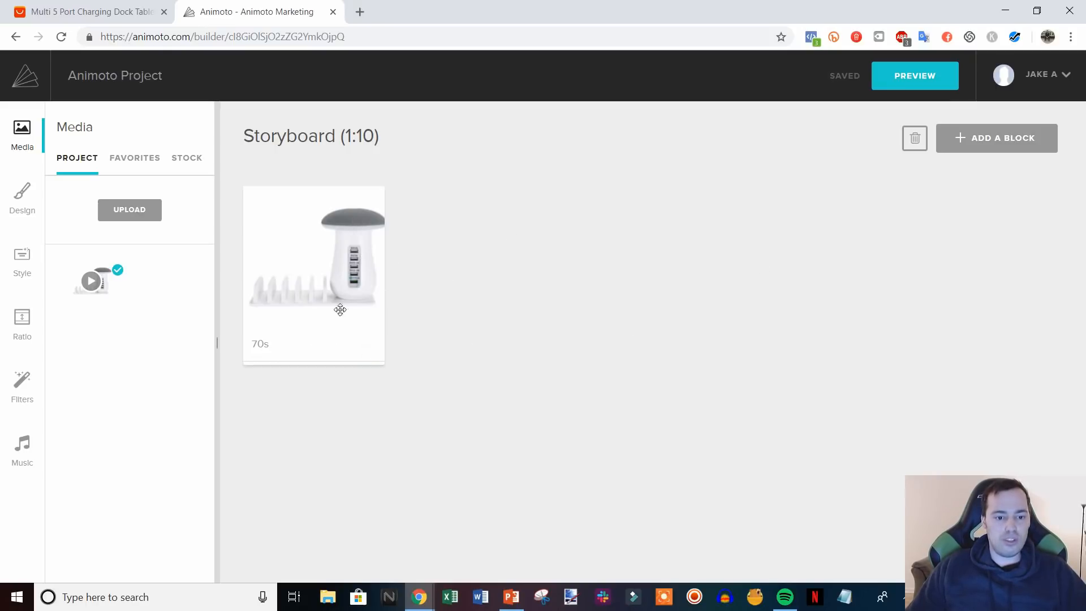
click(368, 374)
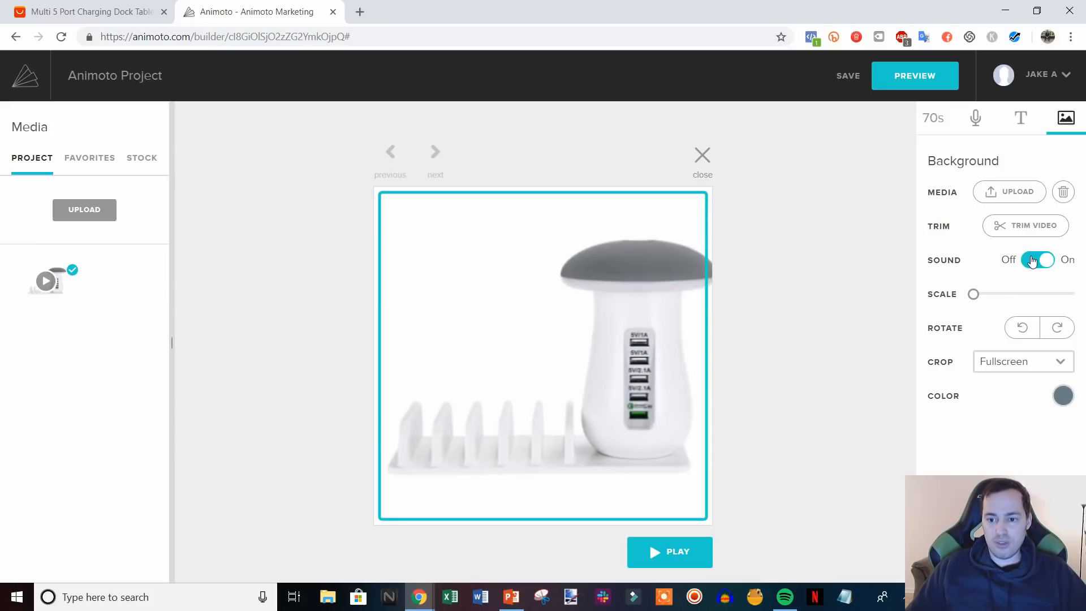
click(1033, 260)
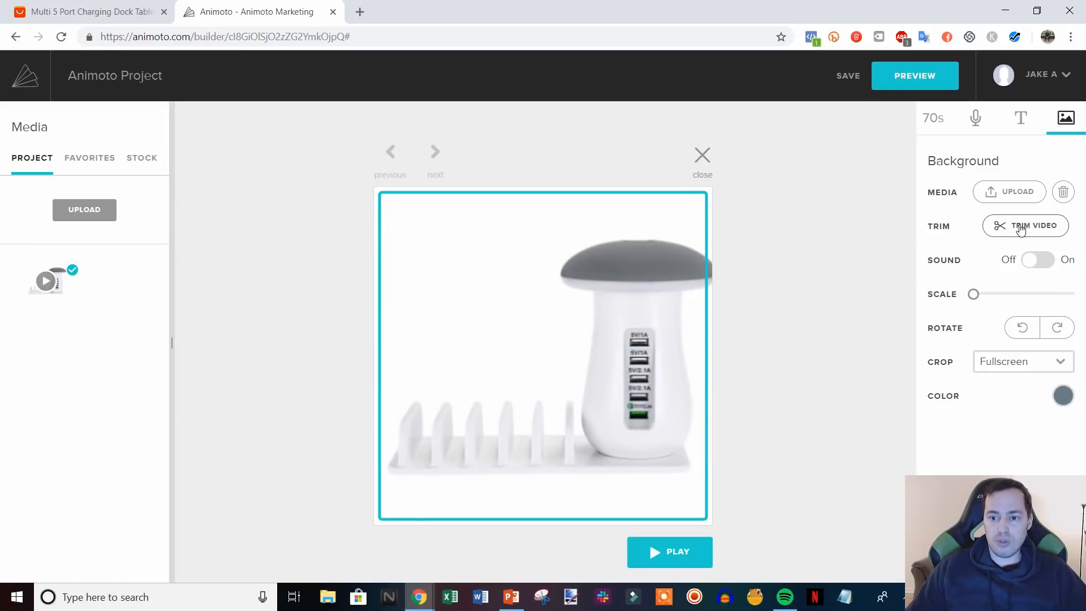
Trim the first block's footage to its first 4 seconds and play the shortened clip.
click(1018, 226)
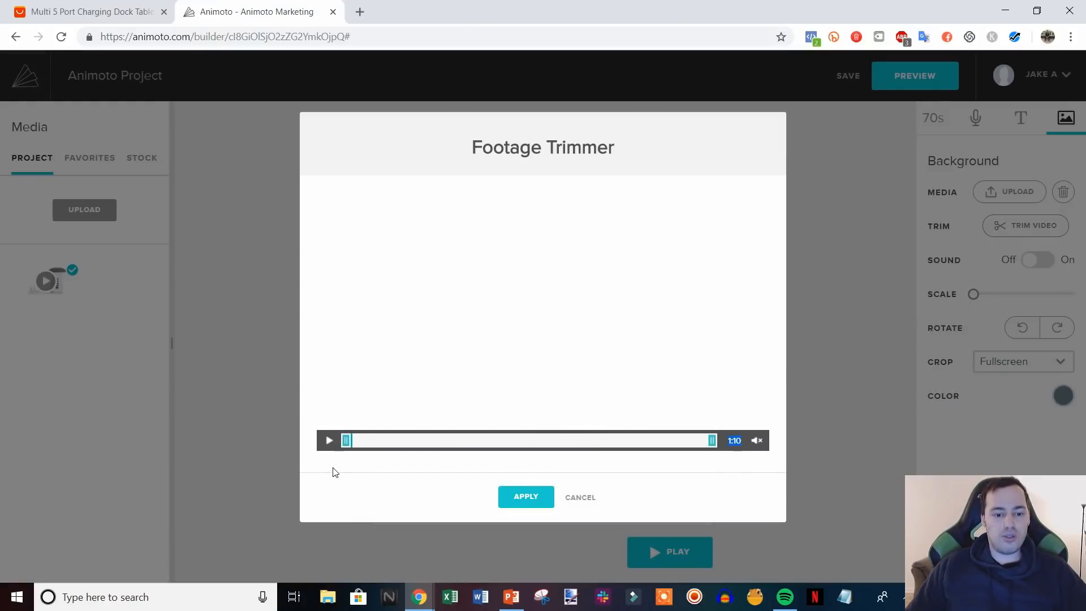
mouse_move(347, 446)
mouse_down()
mouse_move(424, 439)
mouse_move(328, 444)
mouse_up()
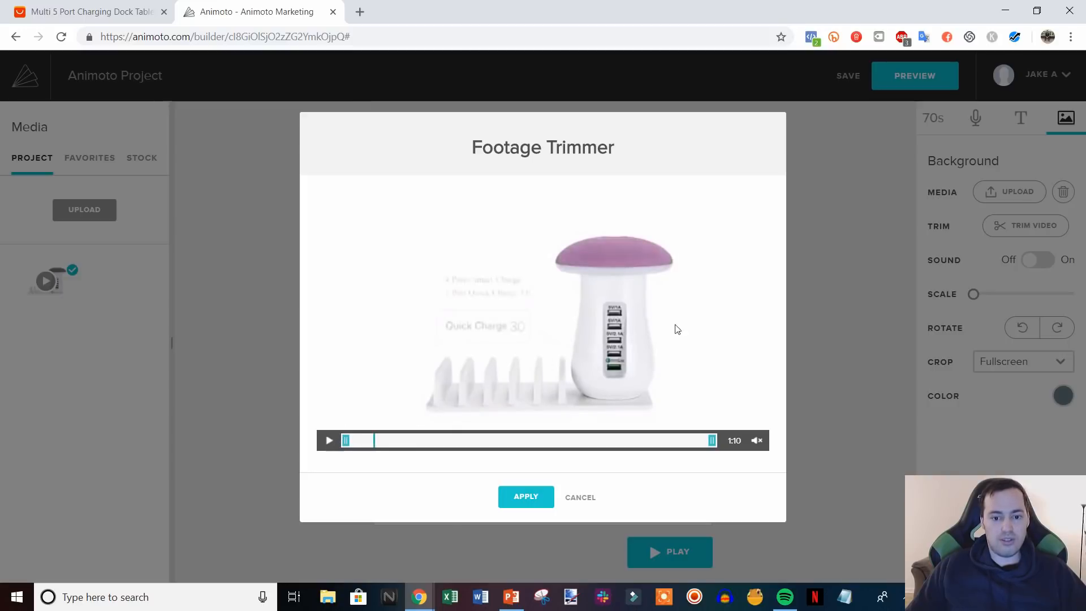
mouse_move(346, 440)
mouse_down()
mouse_move(707, 453)
mouse_move(333, 448)
mouse_up()
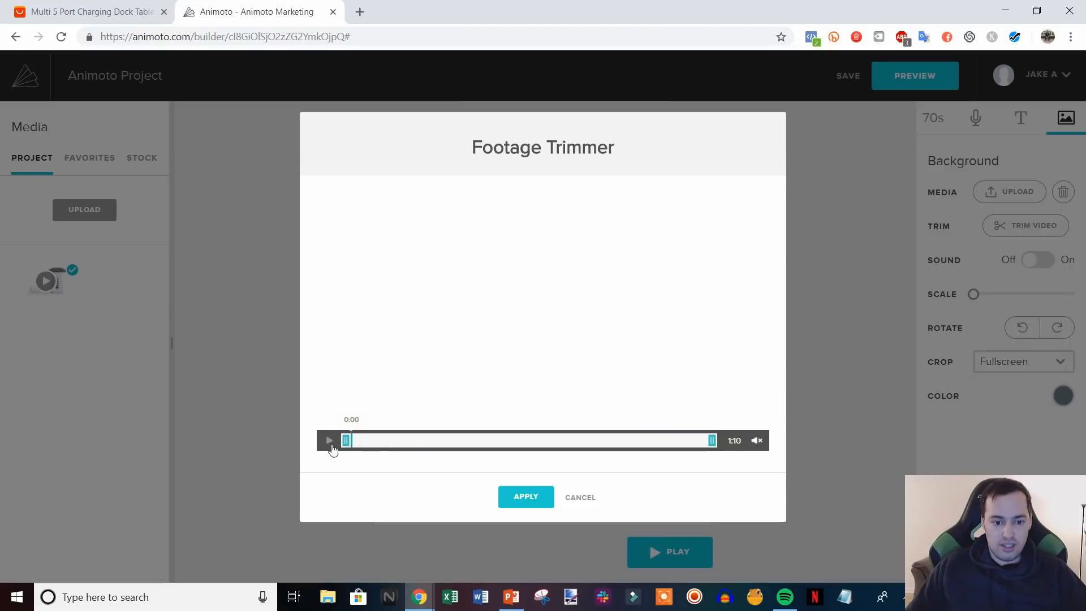
drag(714, 439, 374, 441)
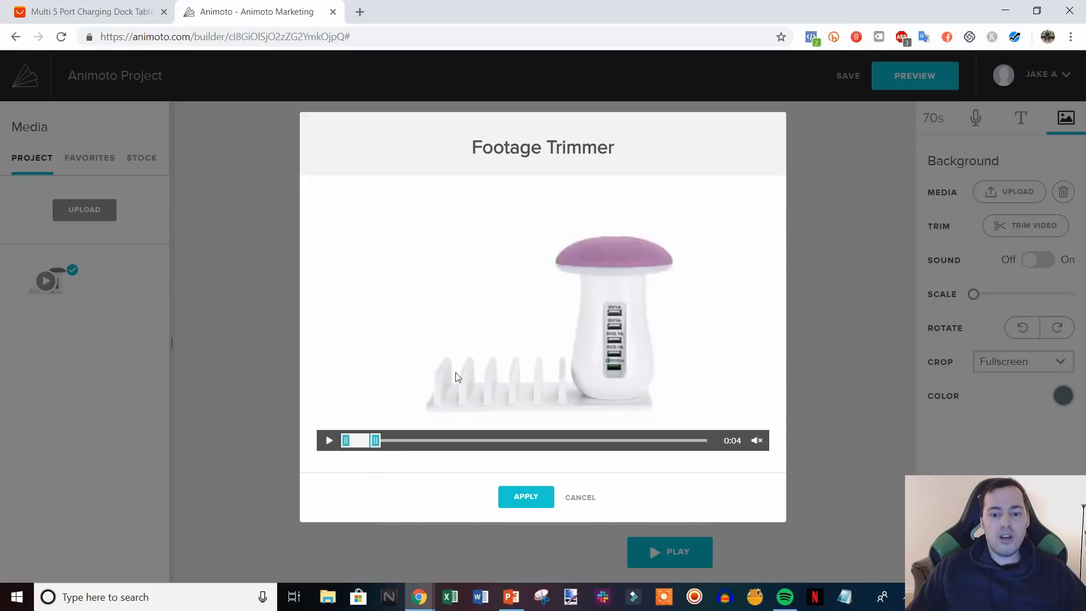
click(536, 503)
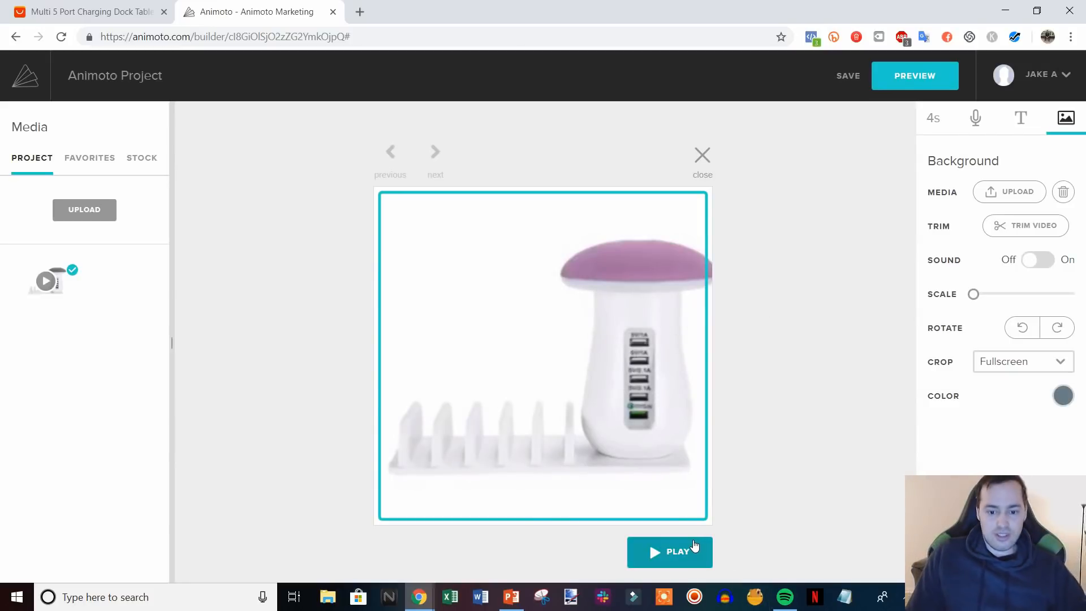
click(650, 543)
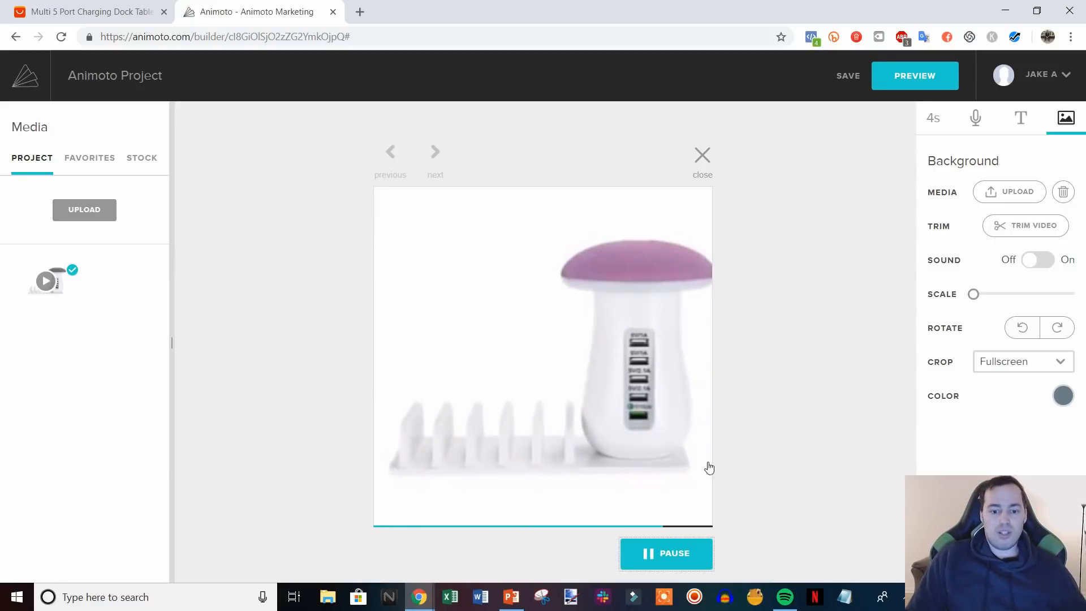
click(681, 557)
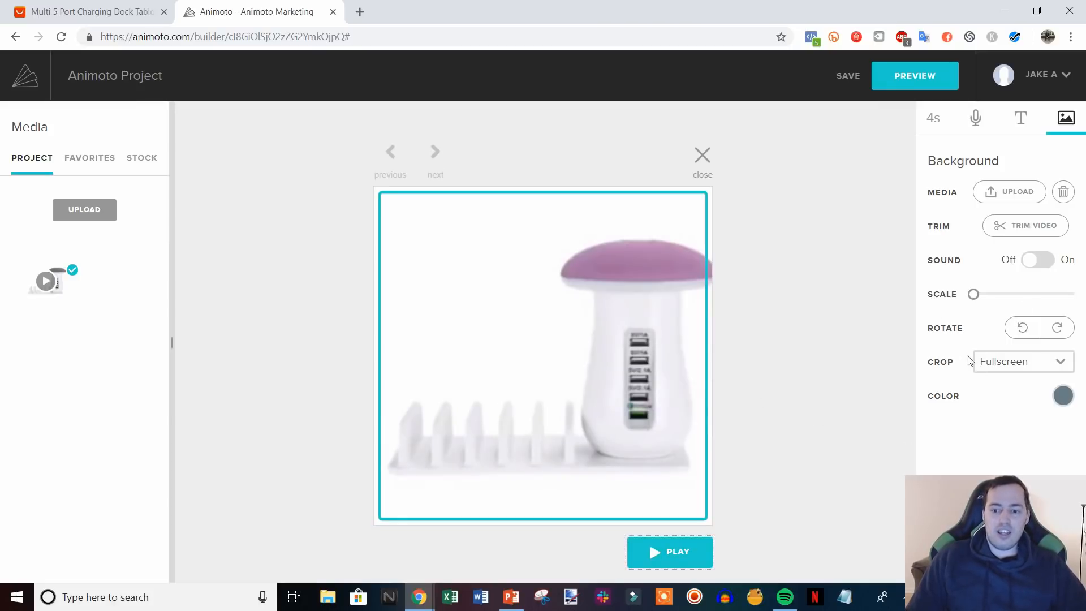
Add the title "This Multifunctional Charging Dock Is Amazing!" to the first block.
click(1022, 118)
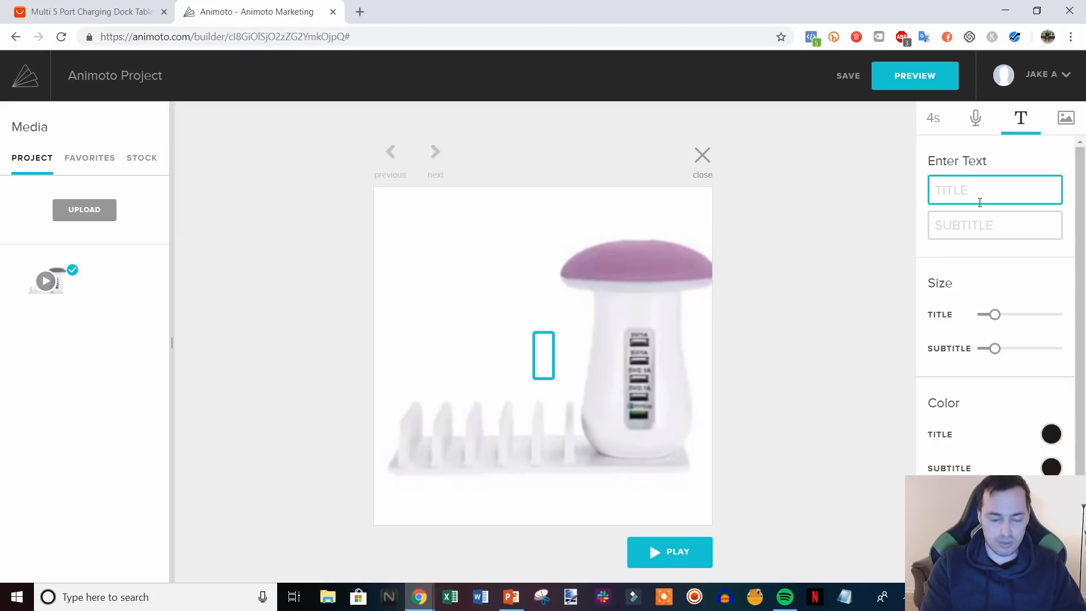
text(T)
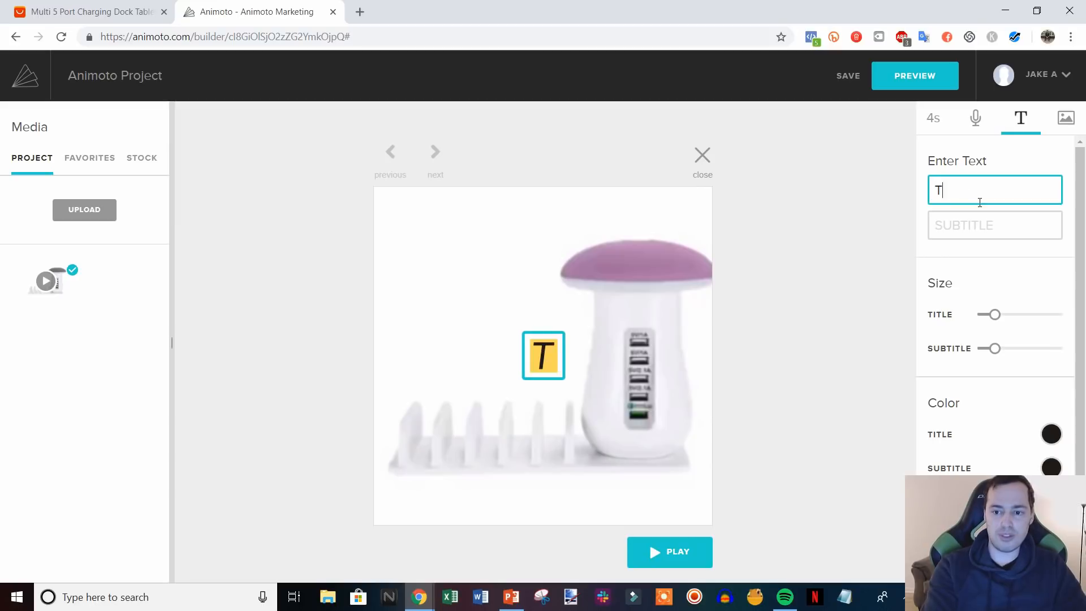
text(his Multi)
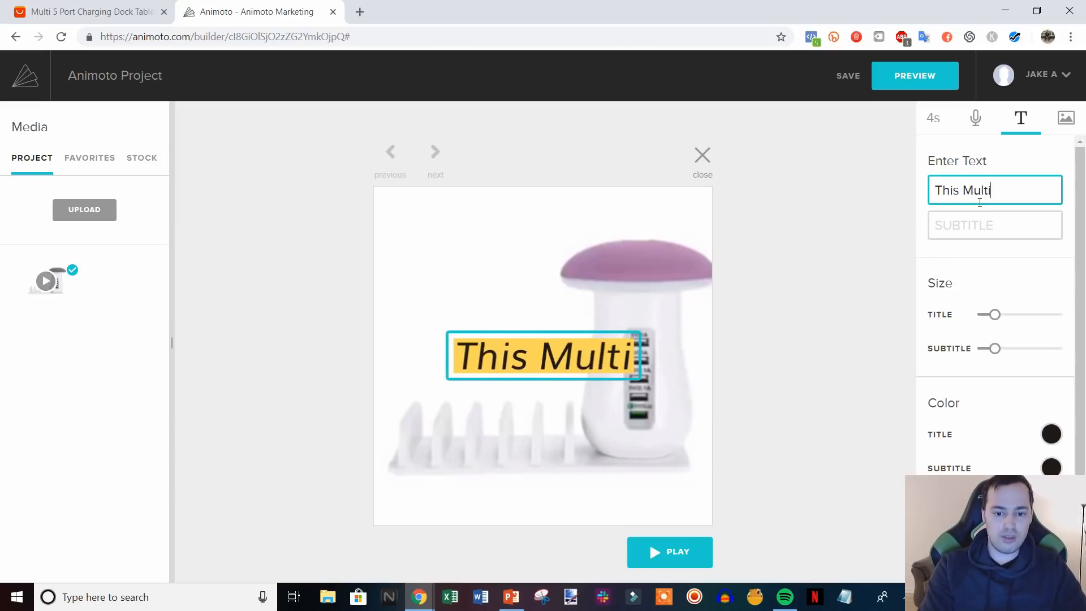
text(function )
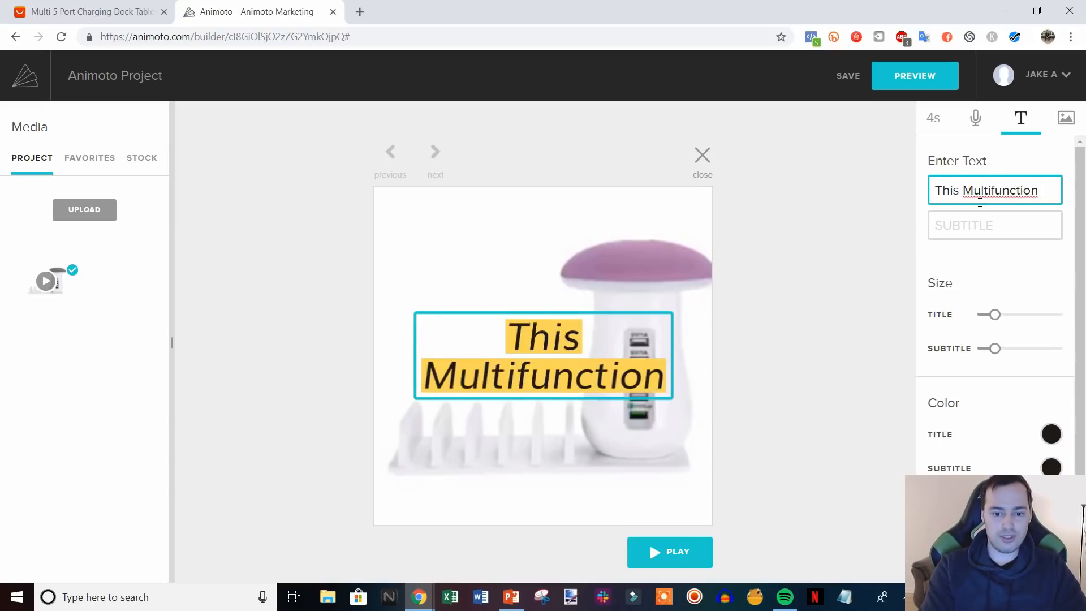
text(Charging)
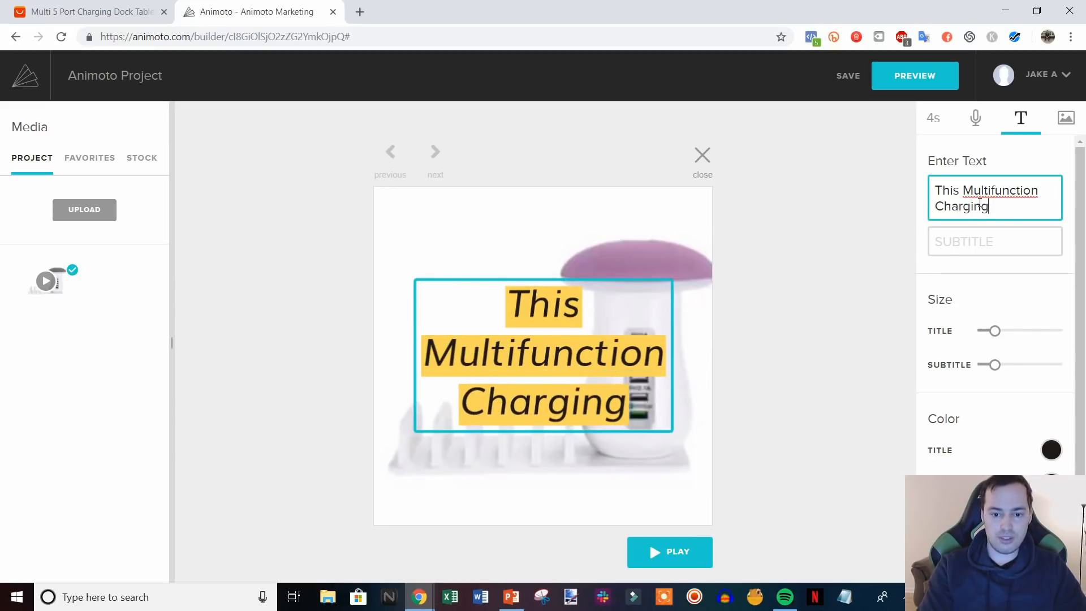
text( Dock I)
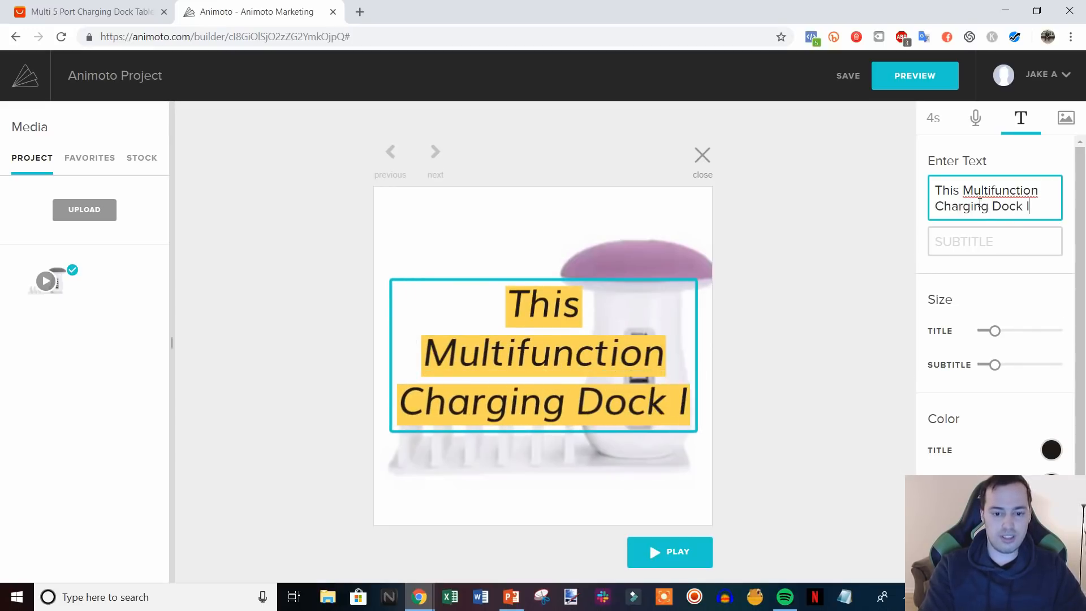
text(s Amazing!)
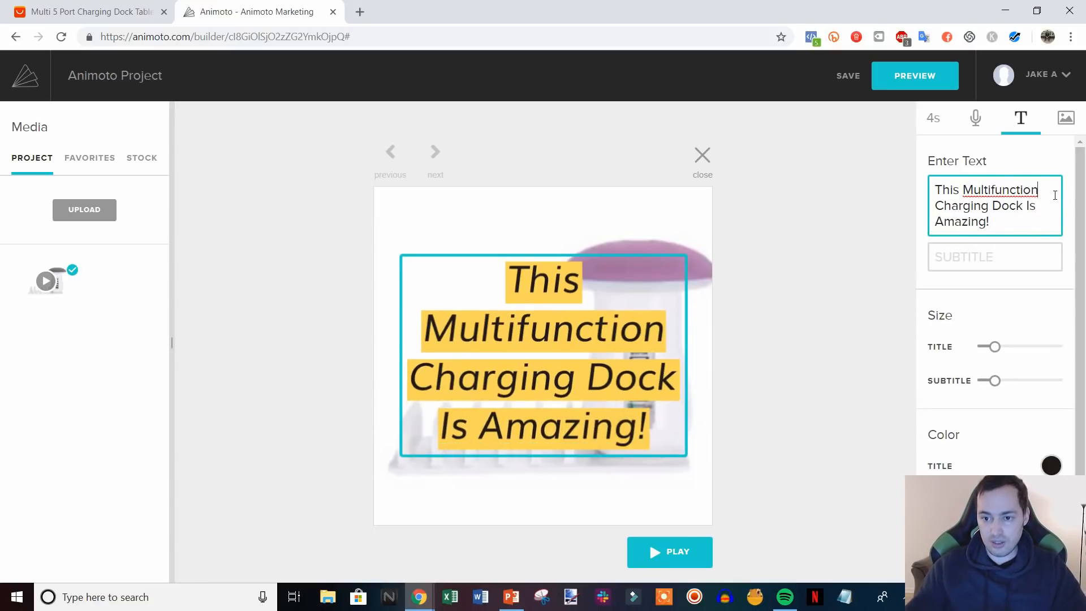
text(al)
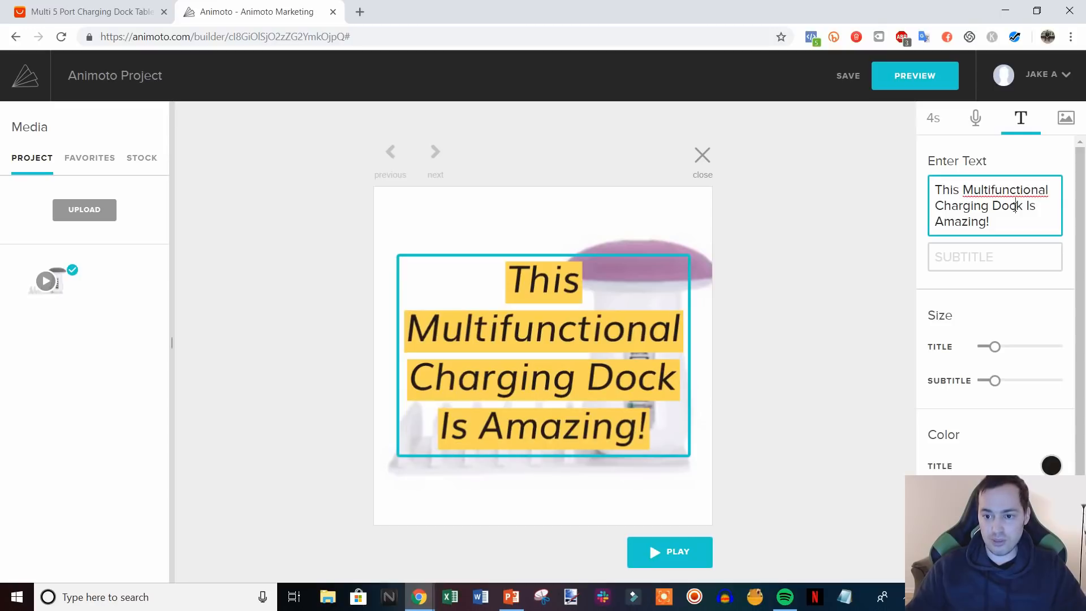
Correct the spelling of "Multifunctional" in the title to "Multi-functional".
double_click(1019, 191)
right_click(1018, 191)
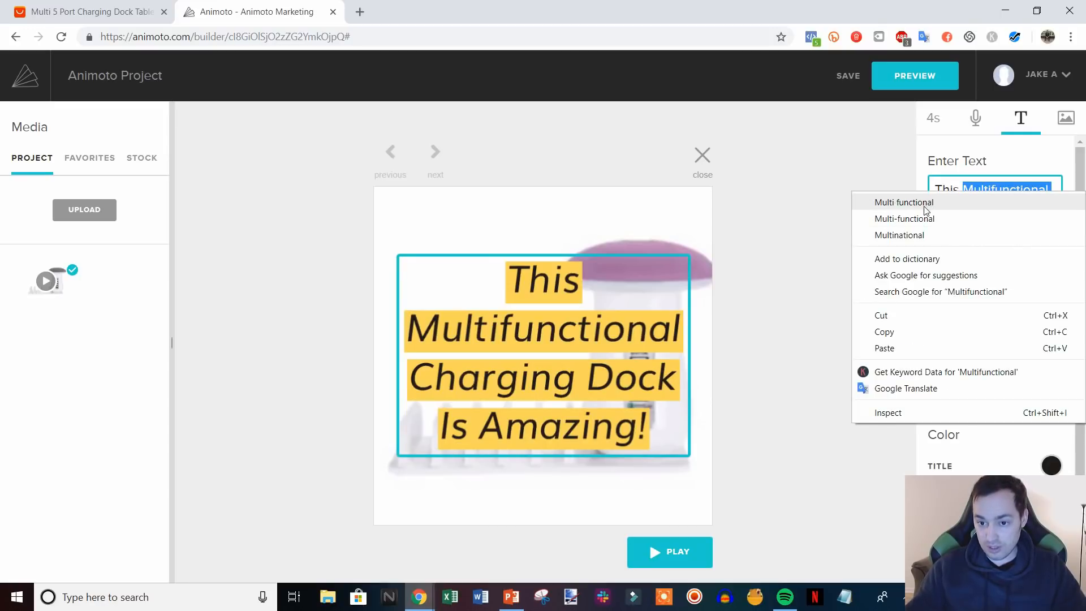
key(Escape)
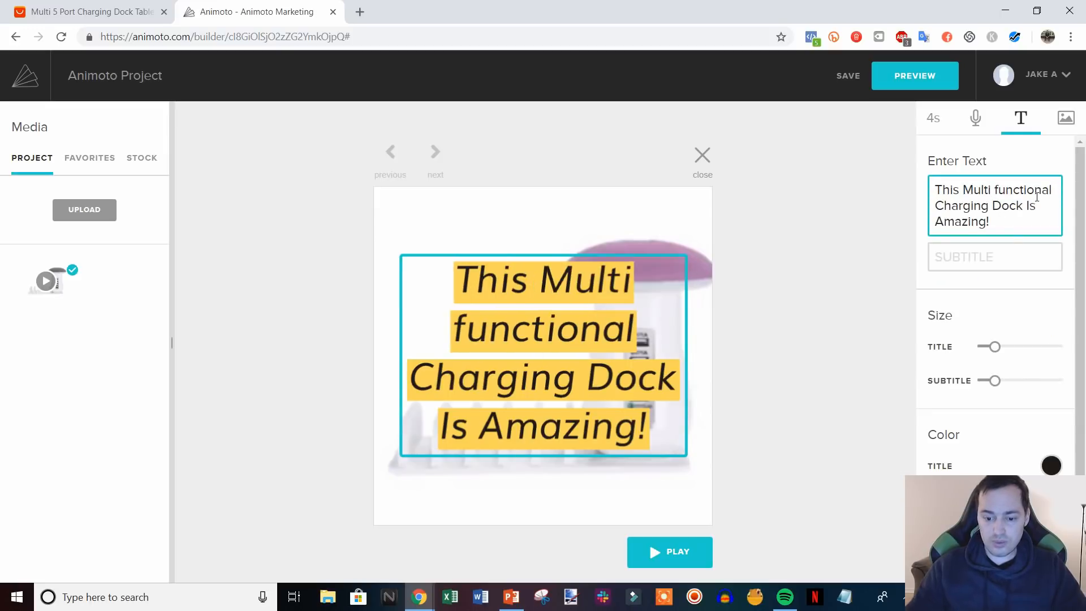
key(BackSpace)
text(-)
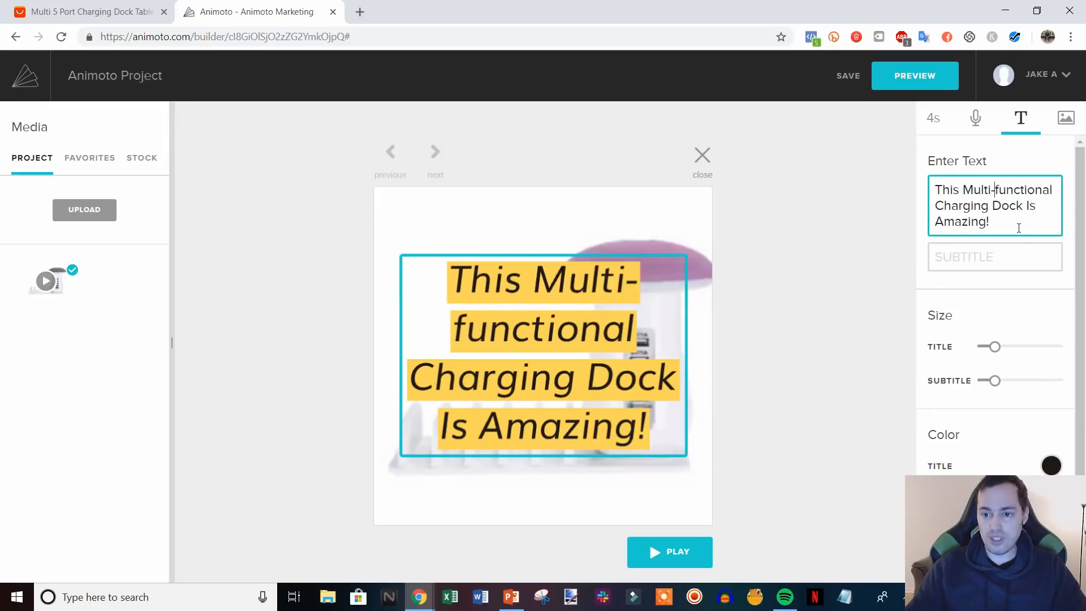
Shrink the title to the smallest size, place it along the frame's lower edge and close the block.
drag(996, 350, 982, 349)
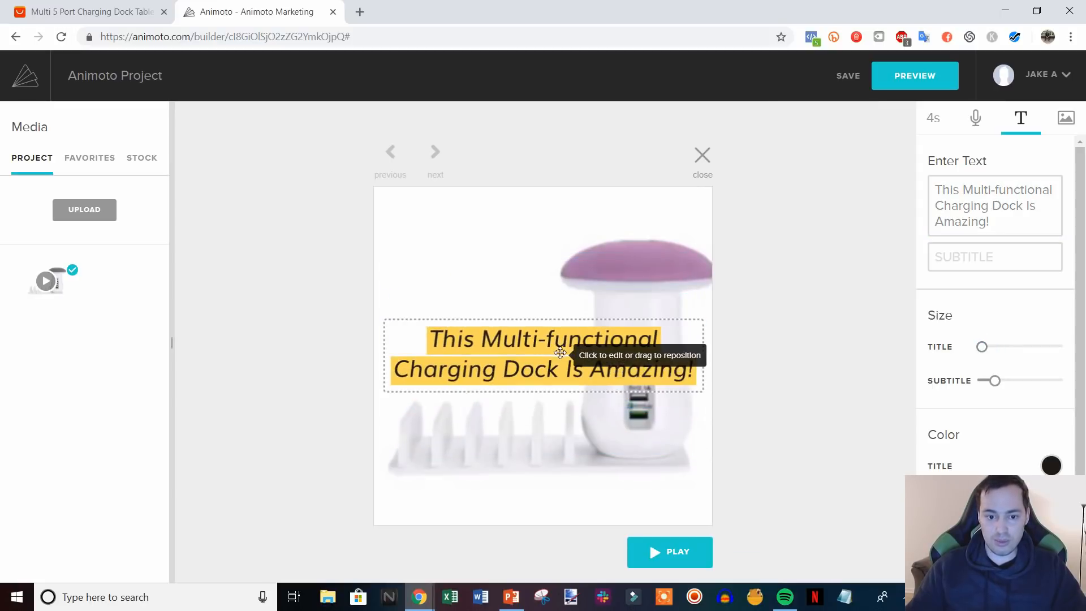
drag(562, 356, 564, 478)
click(564, 475)
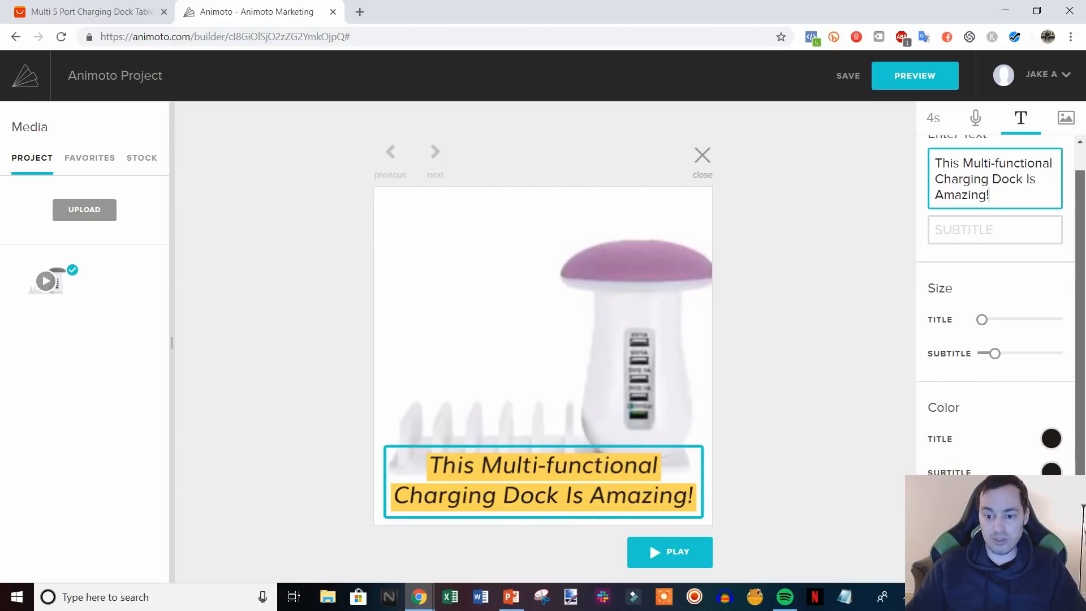
scroll(995, 305, down, 1)
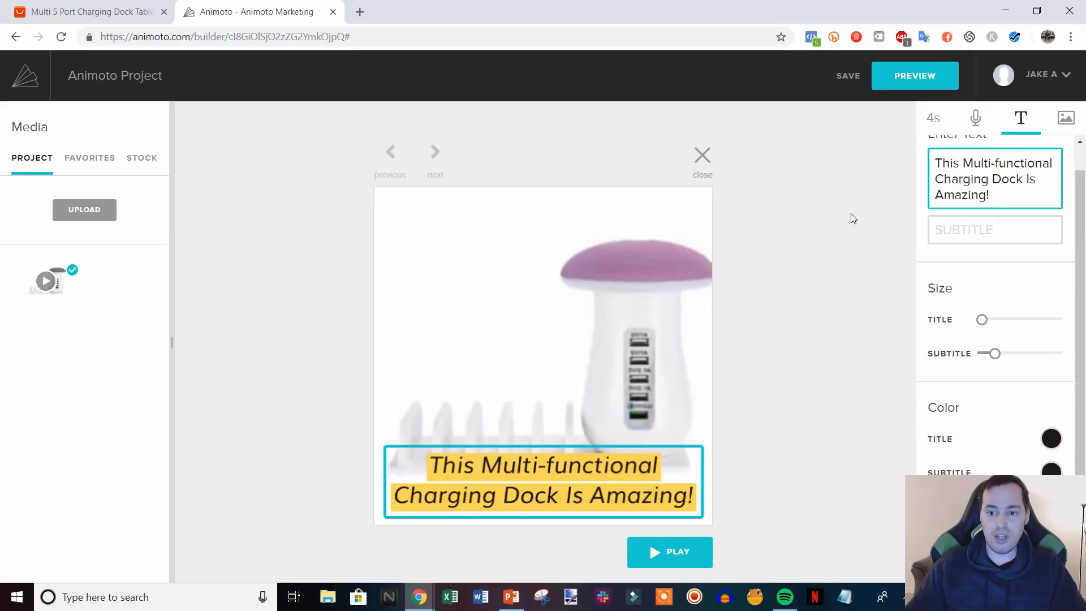
scroll(995, 305, up, 1)
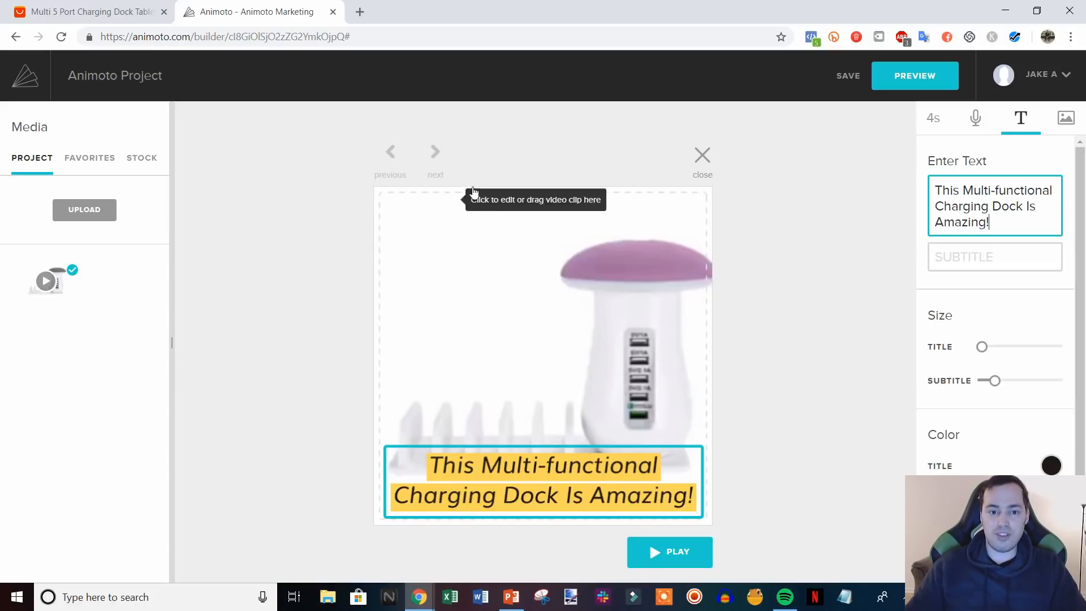
click(702, 164)
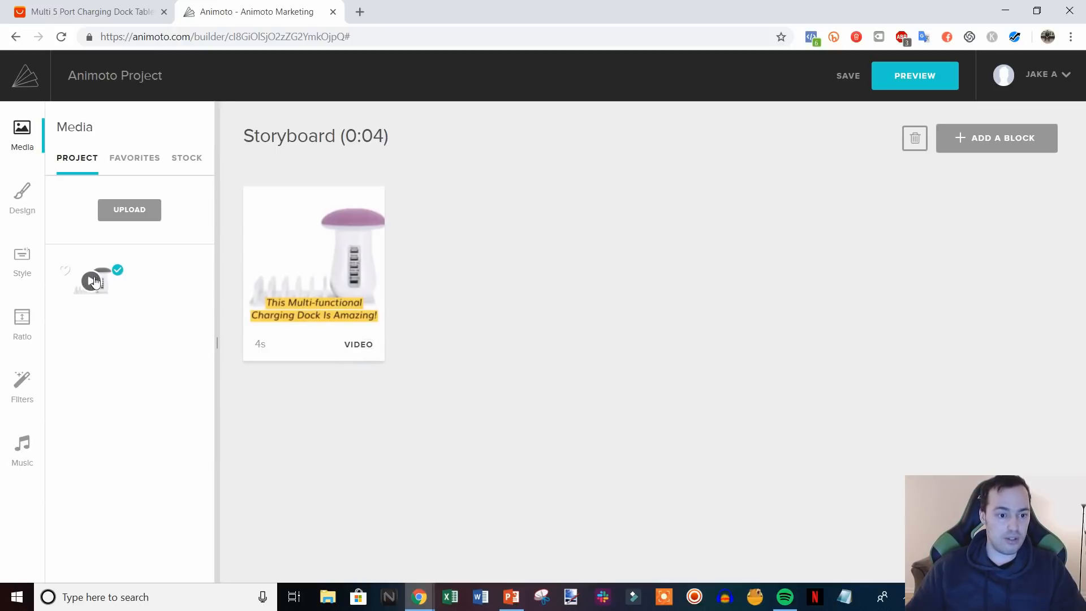
Add the charging dock video as a second storyboard block and trim it to the 10-second section showing the dock's setup.
drag(94, 282, 521, 297)
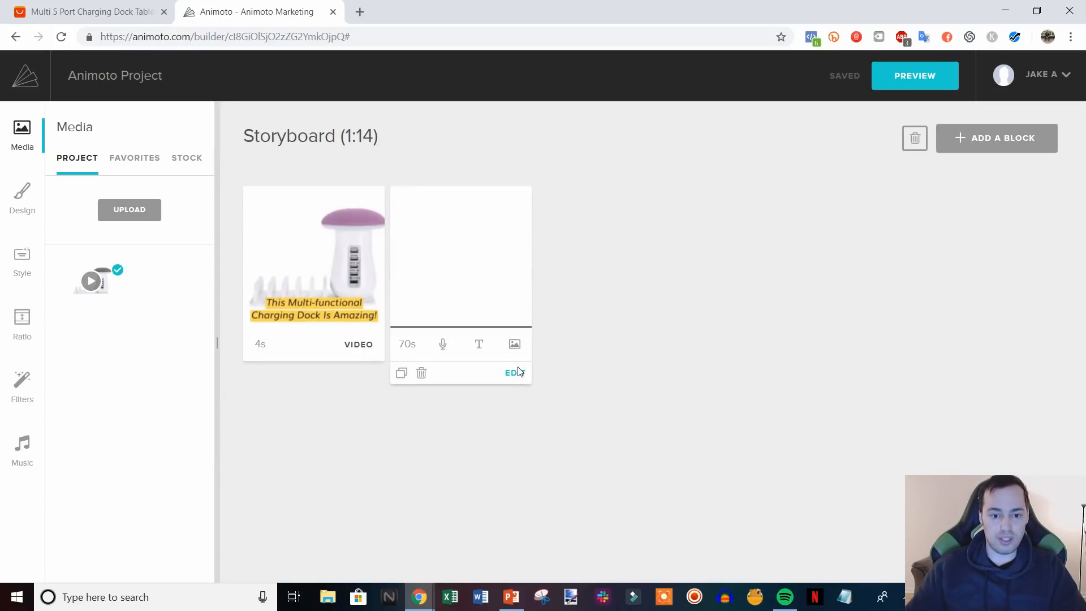
click(516, 372)
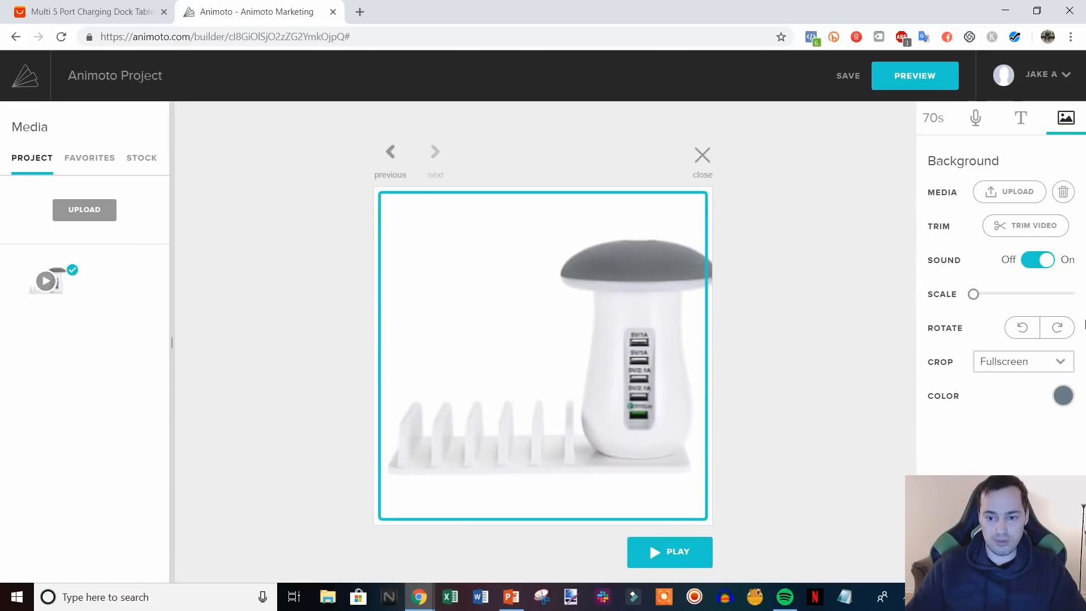
click(1037, 229)
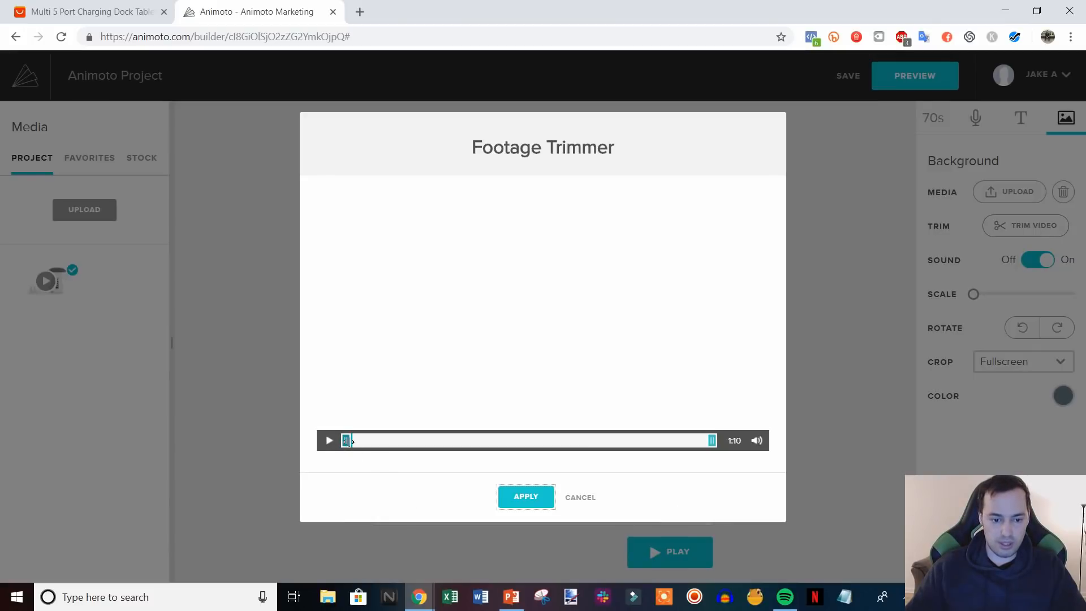
drag(348, 441, 439, 440)
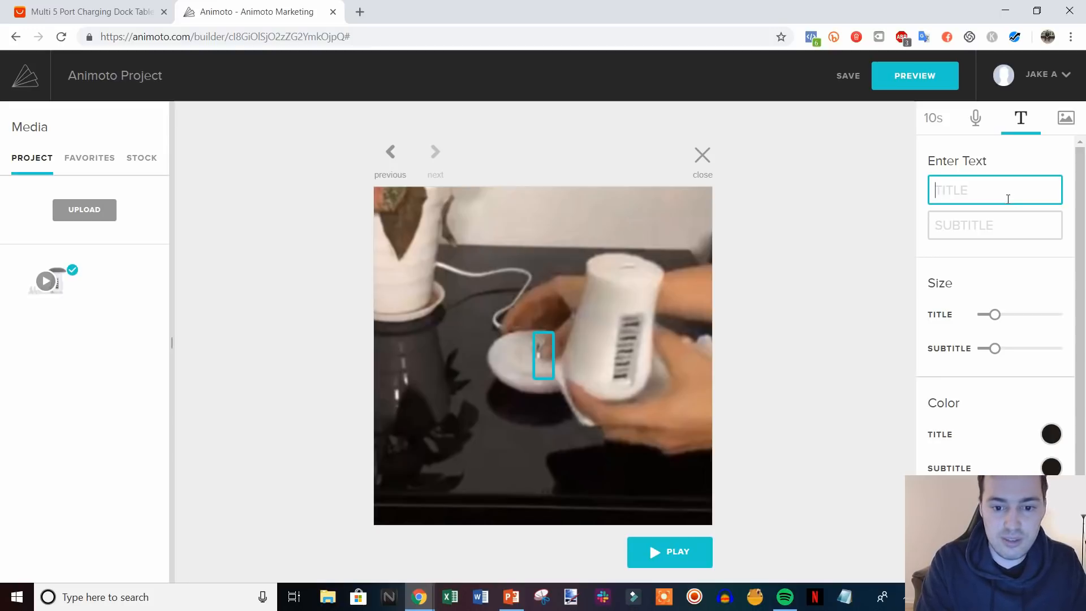
Give the second block the title "Can Be Setup In A Few Seconds!".
text(Can Be S)
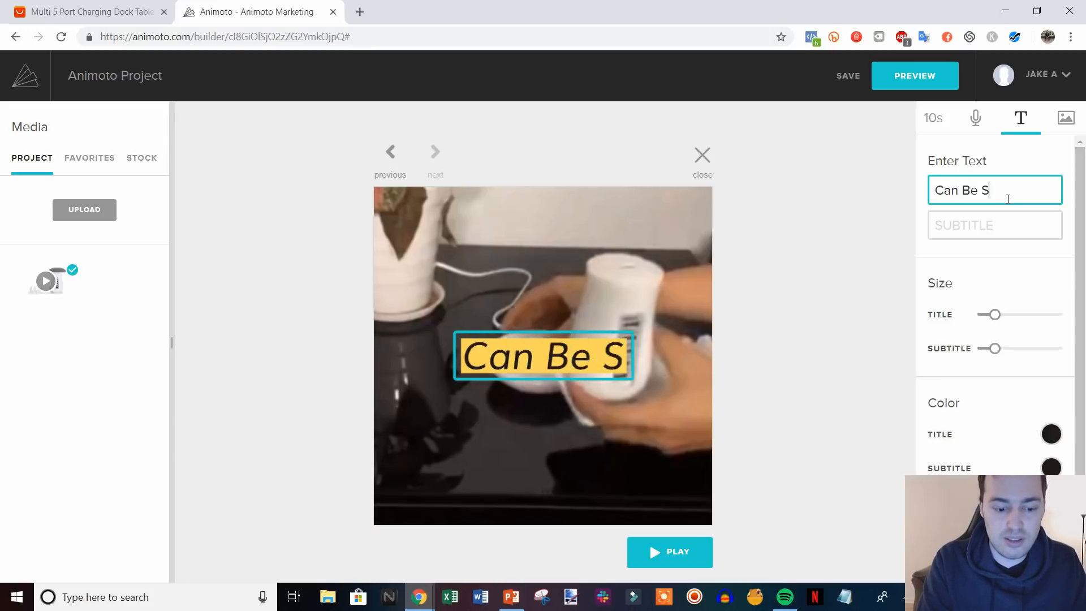
text(etup In Seconfs)
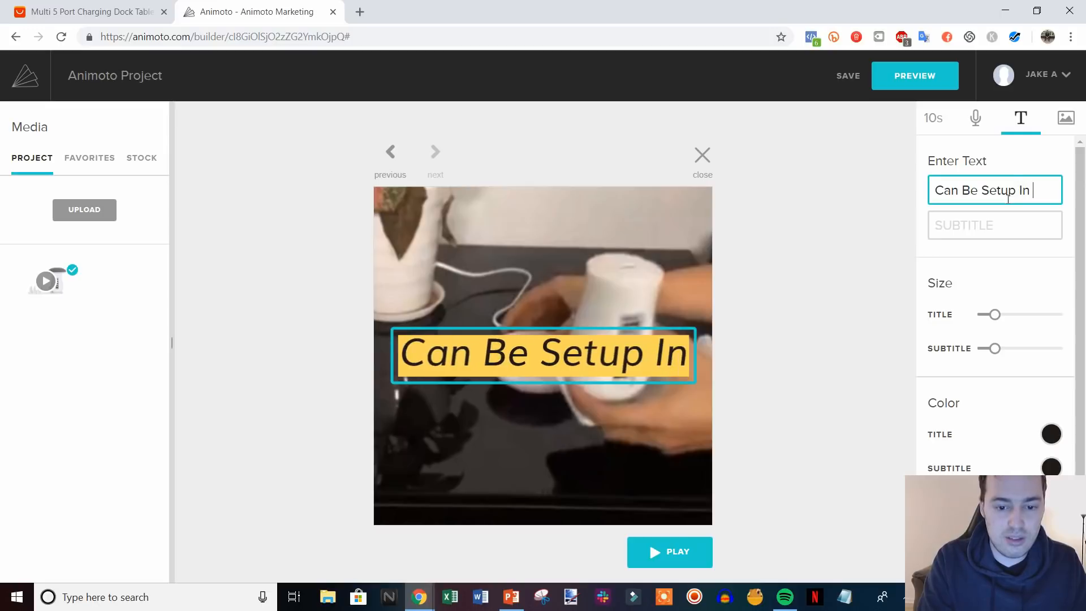
key(BackSpace)
key(BackSpace)
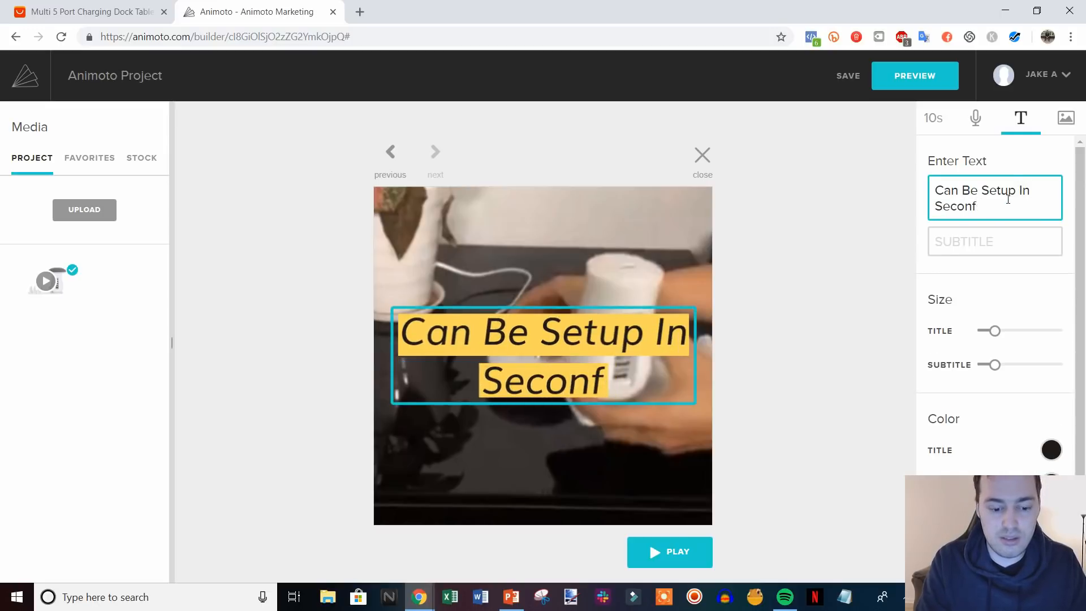
text(ds!!)
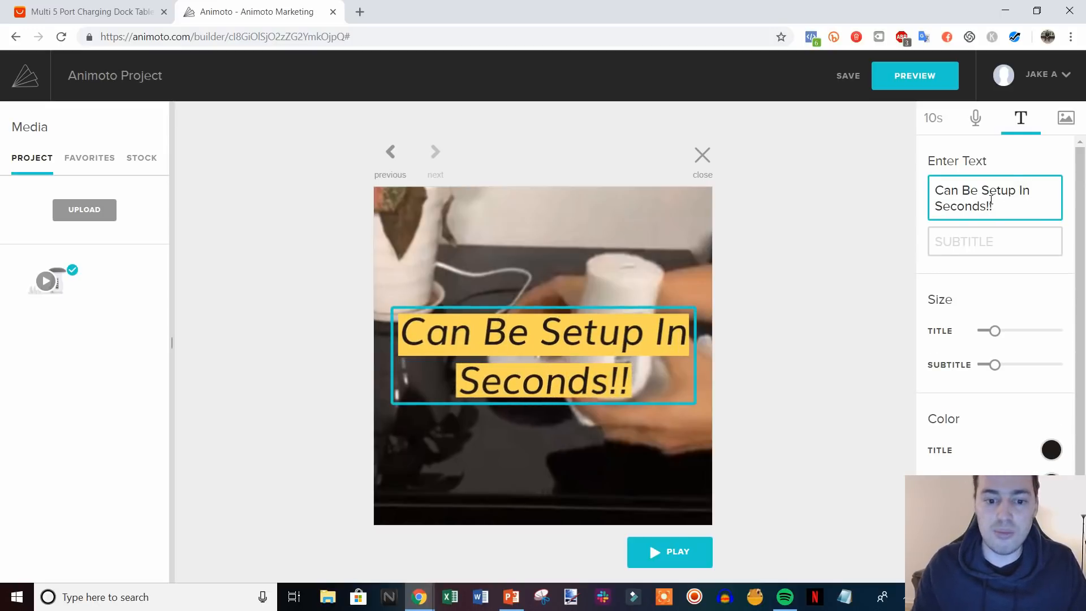
key(BackSpace)
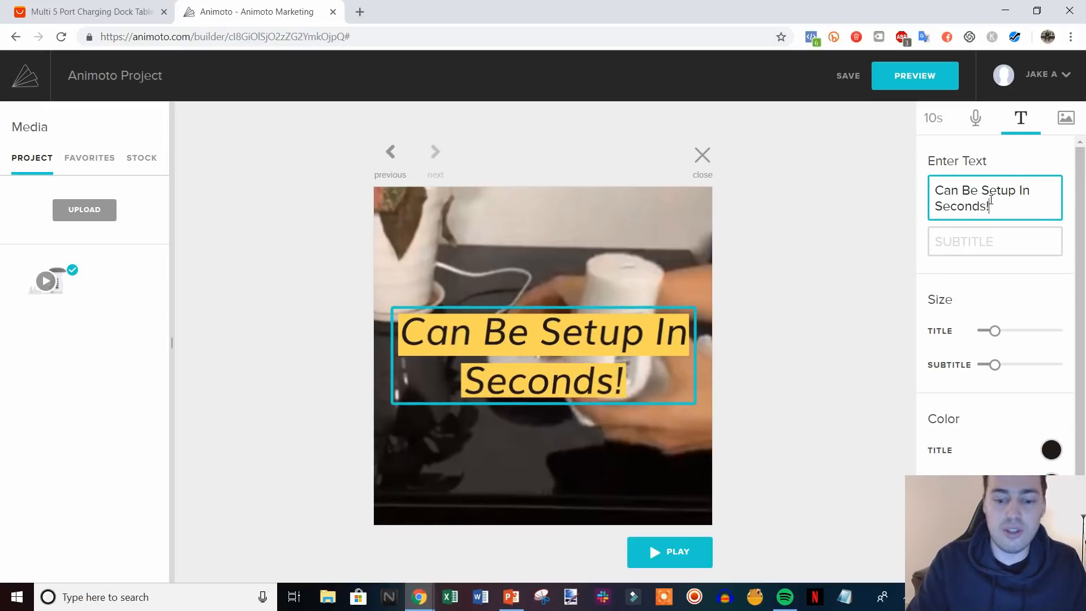
click(1033, 187)
text(A Few)
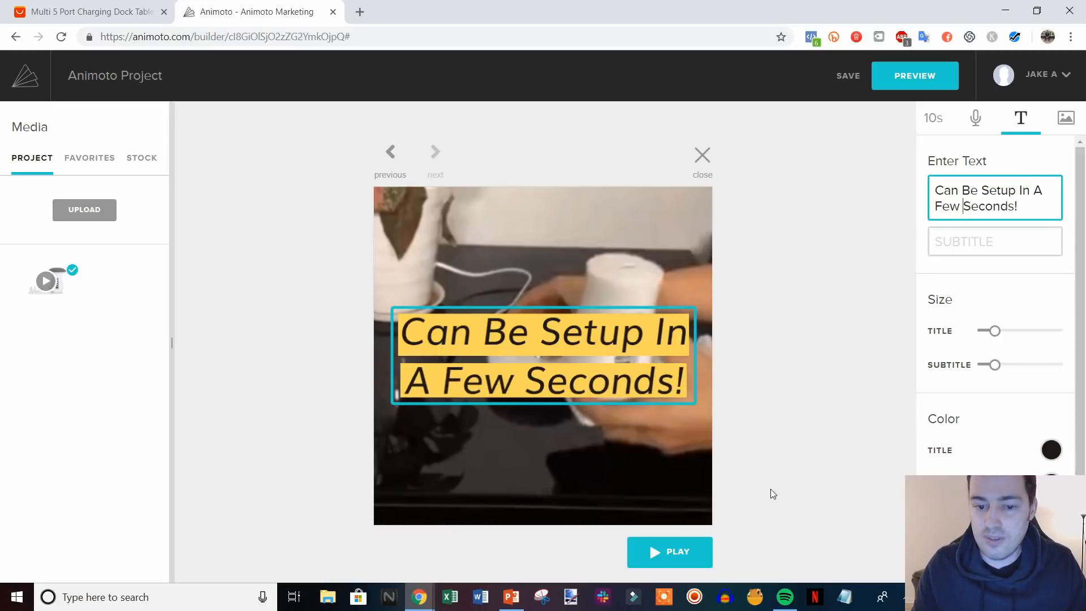
Move the second block's title to the frame's lower edge and make it slightly smaller.
drag(626, 342, 598, 497)
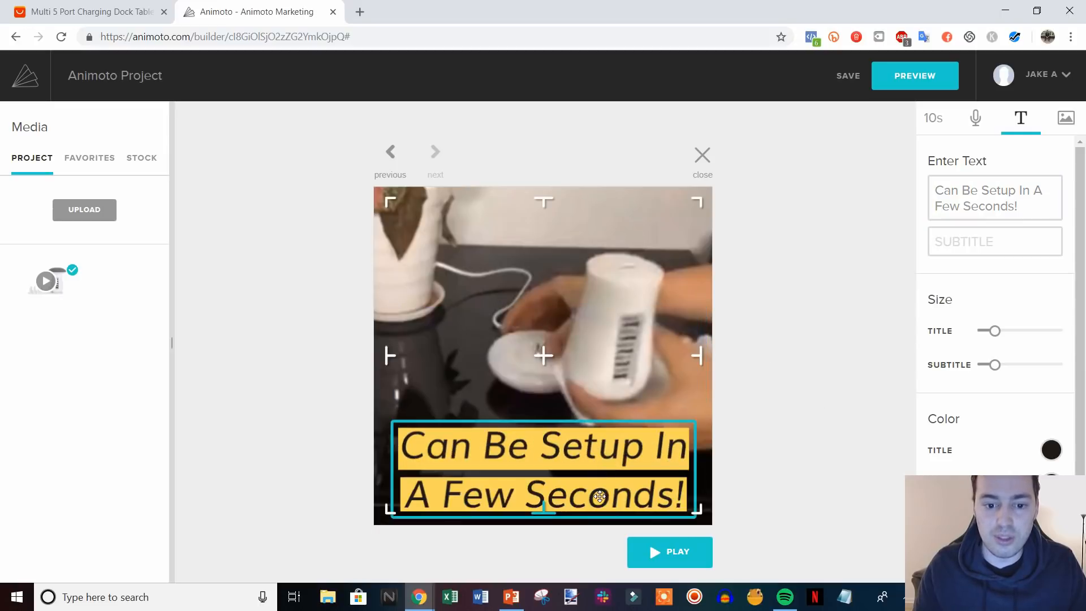
drag(994, 335, 987, 334)
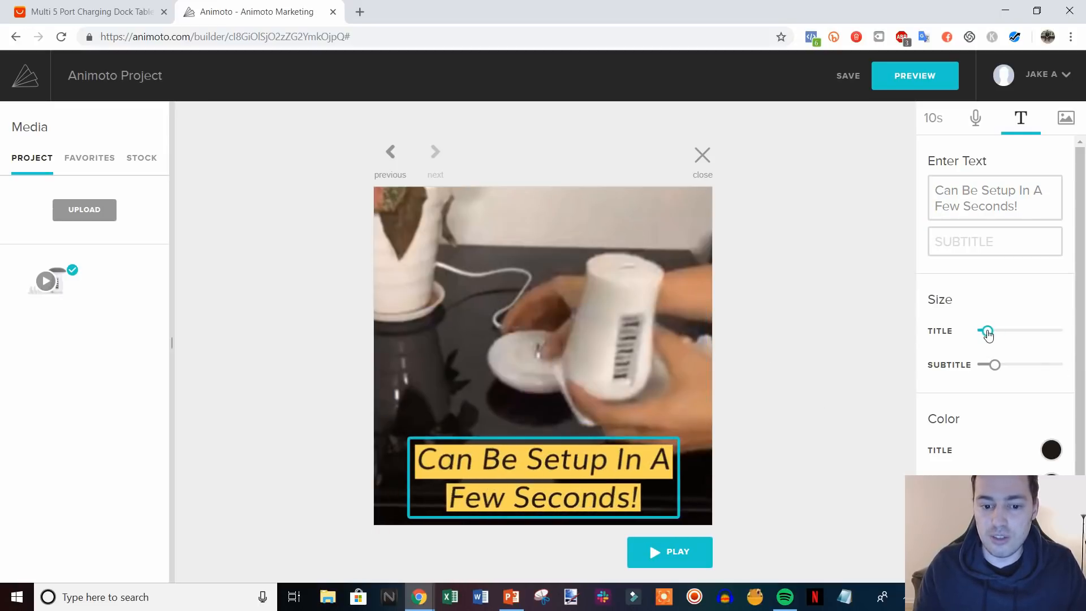
Add the charging dock video as a third storyboard block and trim it to the 7-second section where a phone is plugged in.
click(704, 160)
drag(87, 278, 565, 268)
click(665, 375)
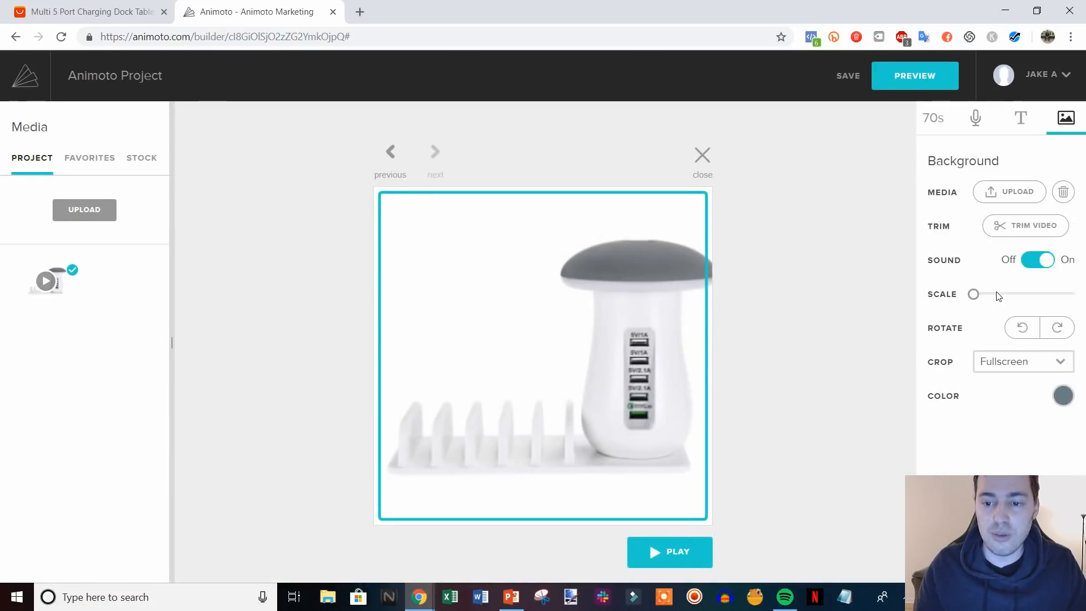
click(1015, 226)
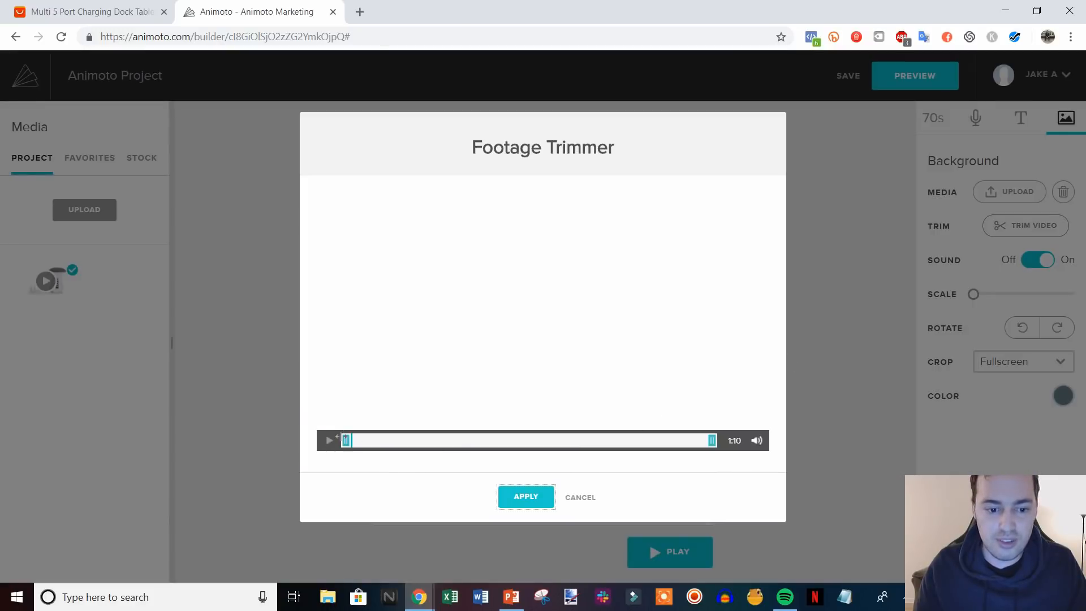
drag(345, 440, 513, 435)
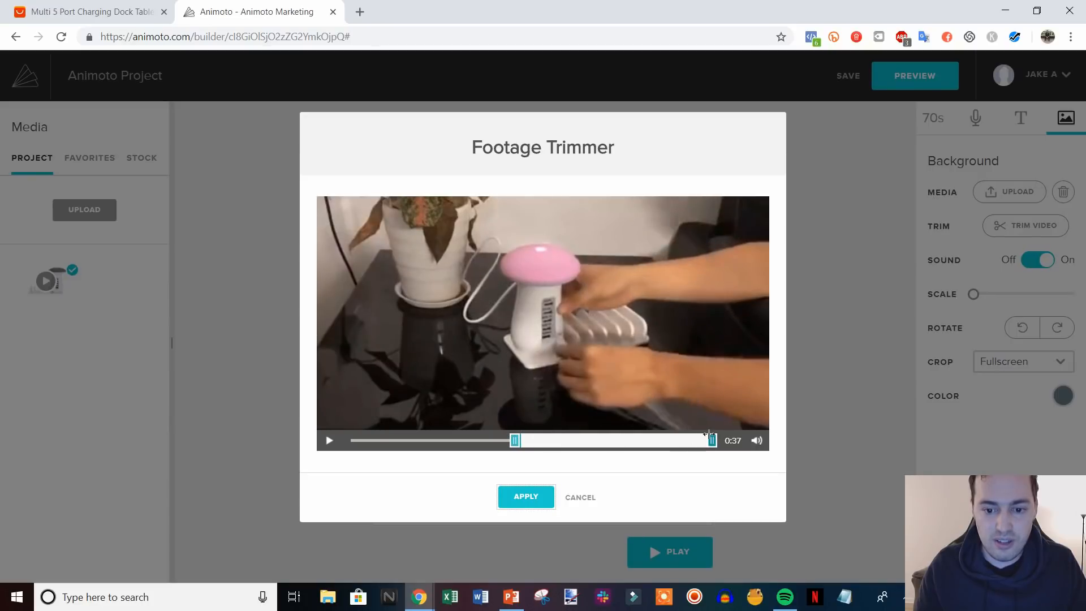
drag(708, 435, 558, 438)
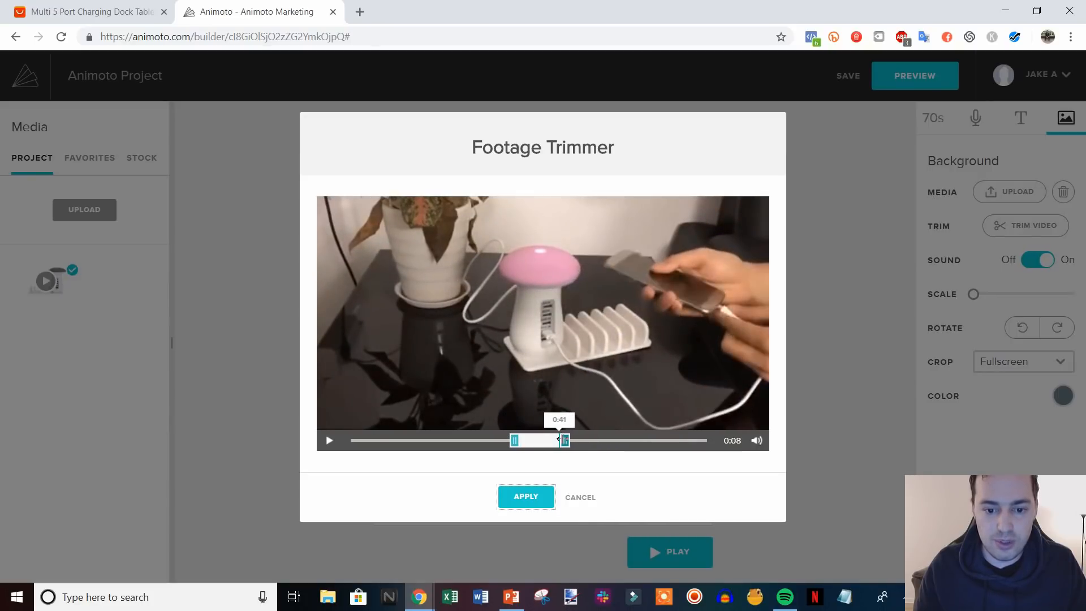
click(526, 496)
Give the third block the title "Charge & Store Up To 5 Devices At Once!".
click(1021, 119)
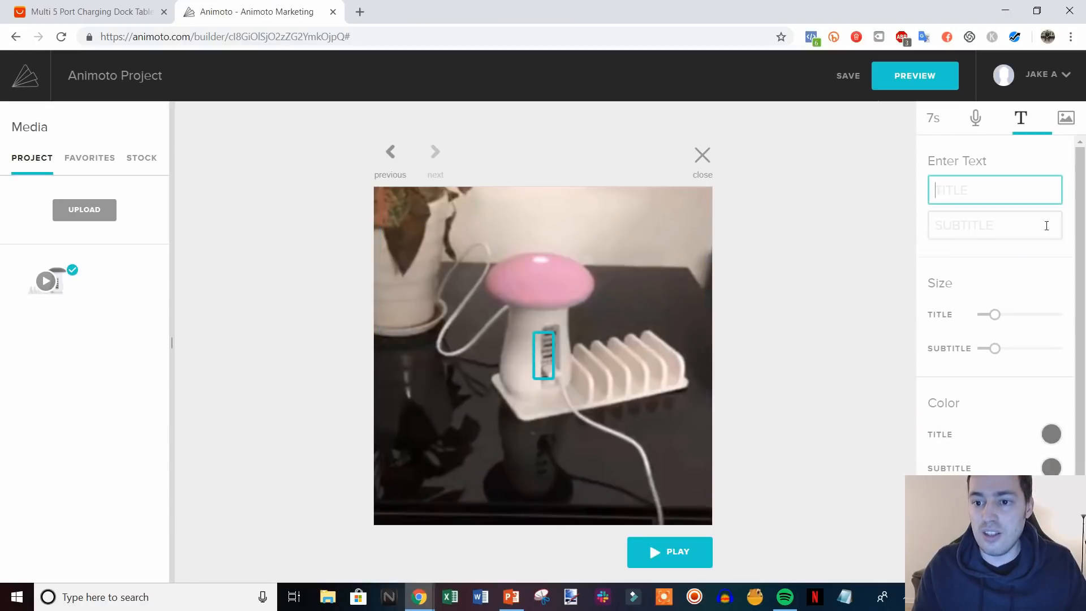
text(Charge)
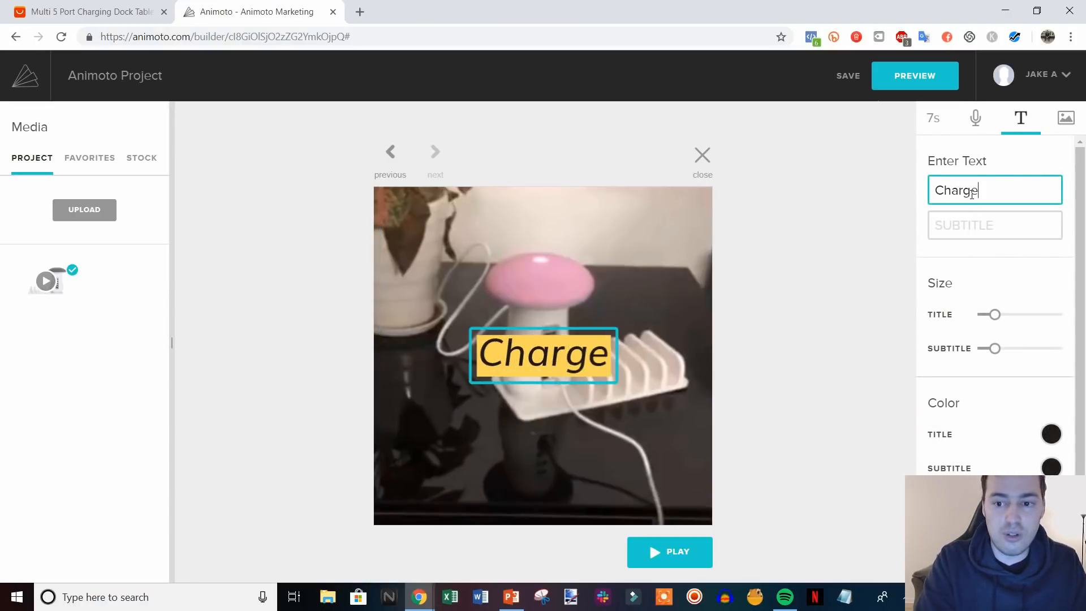
text( & Store)
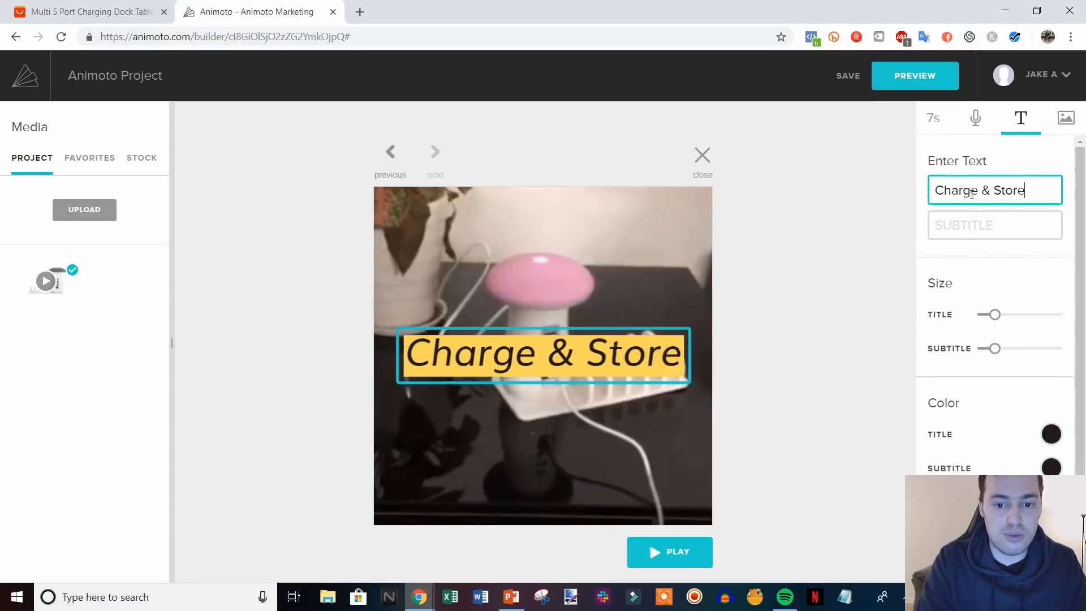
text( Up To 5 )
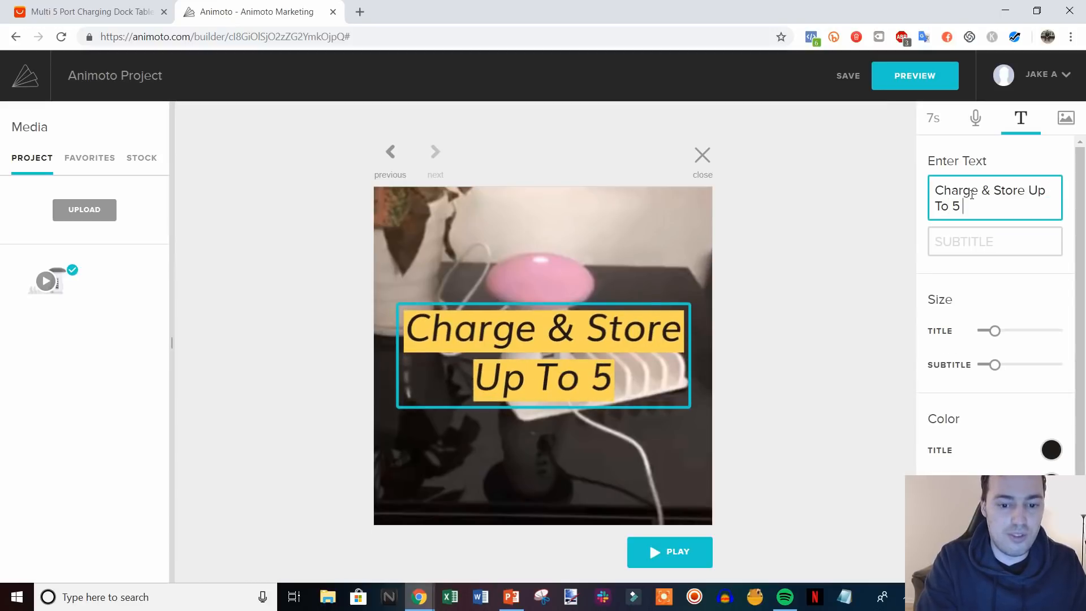
text(Devoces)
key(BackSpace)
key(BackSpace)
key(BackSpace)
key(BackSpace)
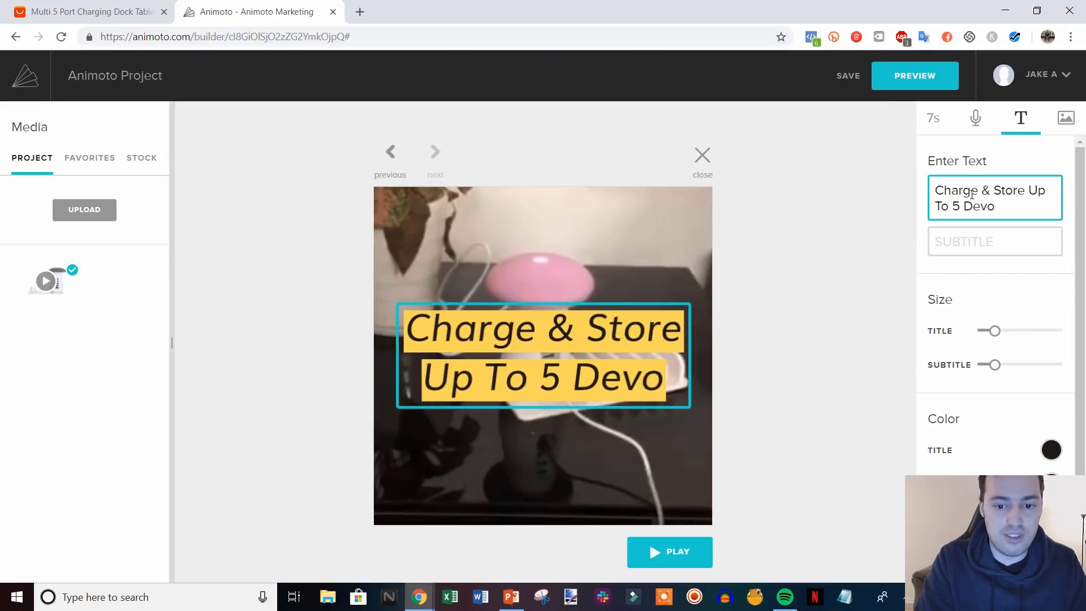
text(ices At)
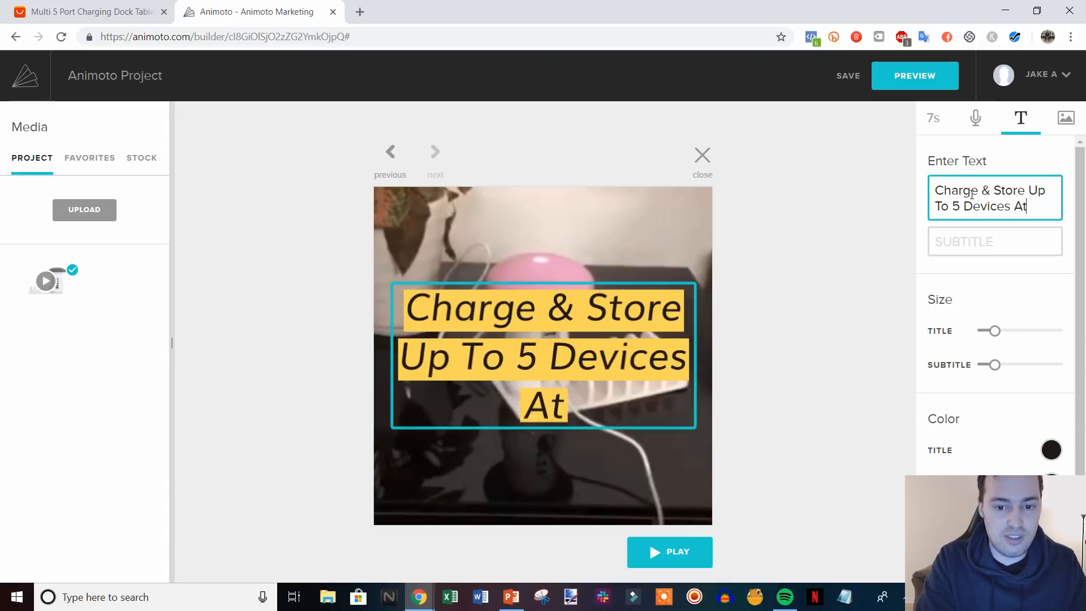
text( Once!)
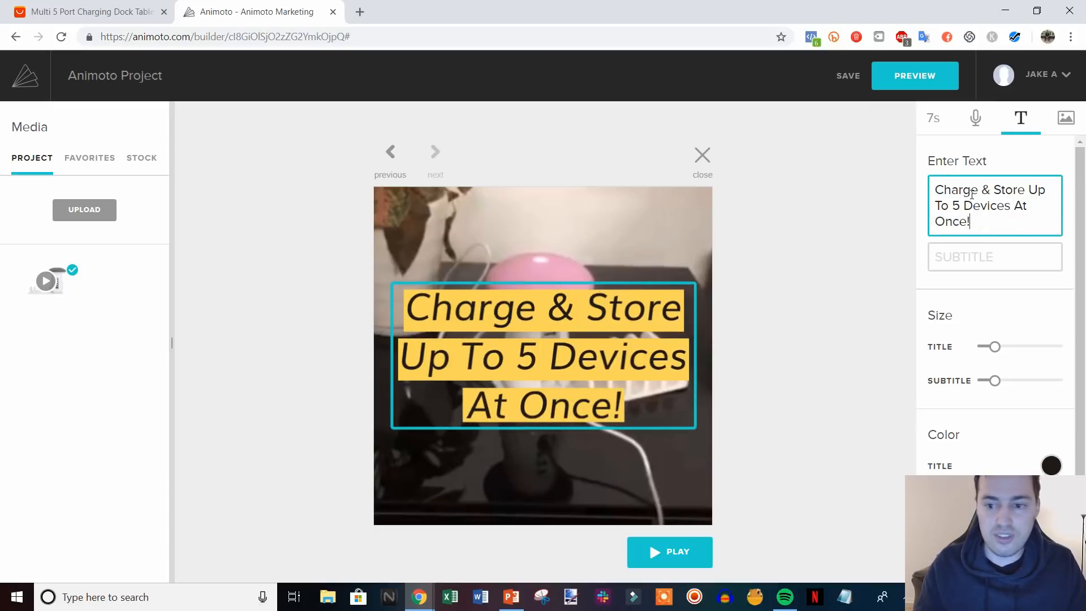
Make the third block's title slightly smaller, move it to the frame's lower edge and close the block.
drag(998, 357, 986, 358)
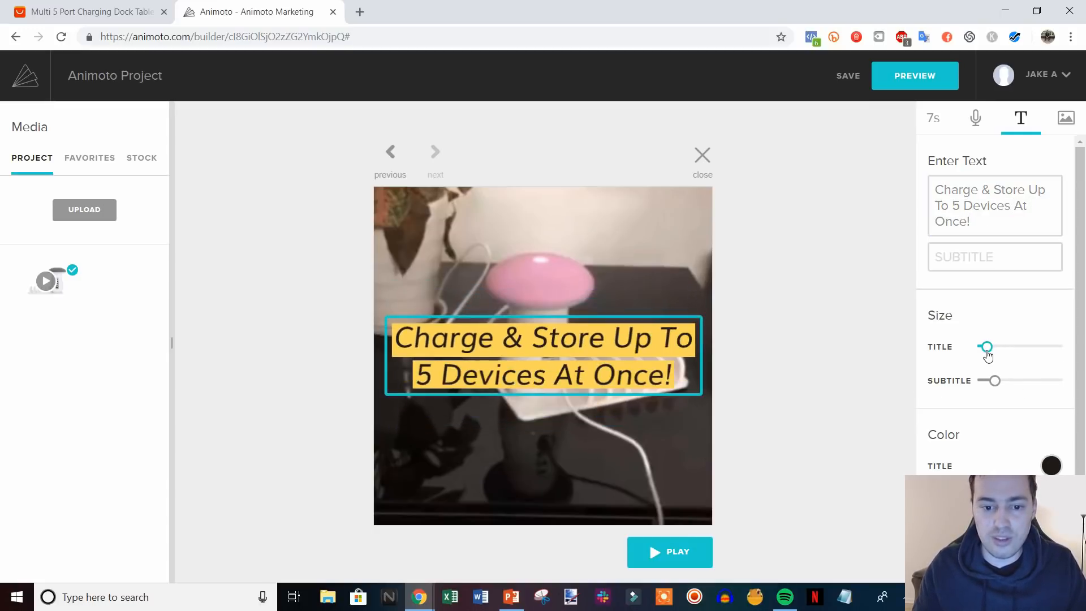
drag(643, 346, 634, 439)
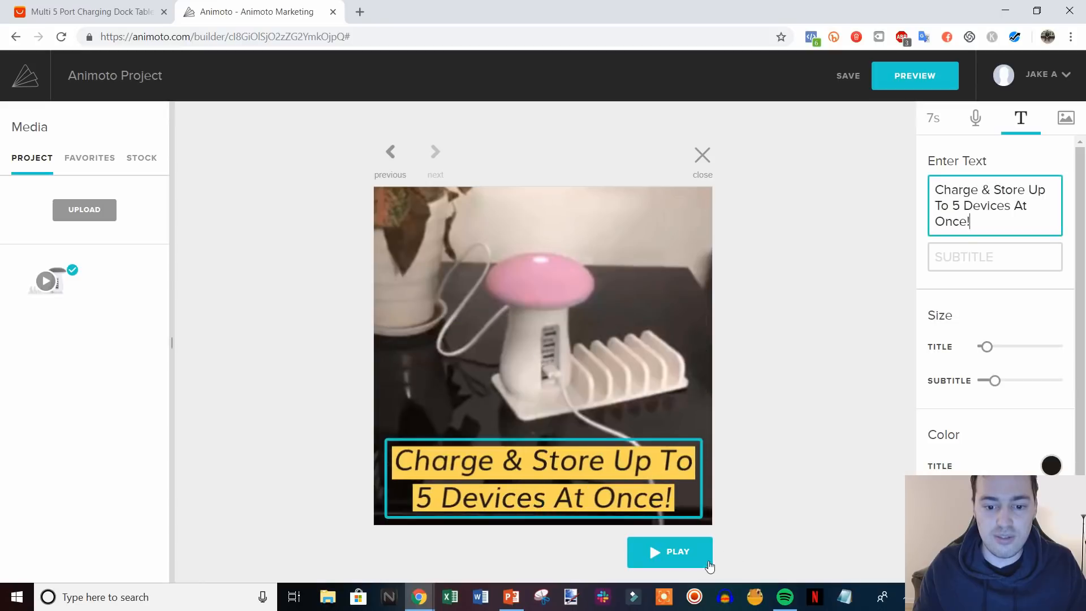
click(704, 159)
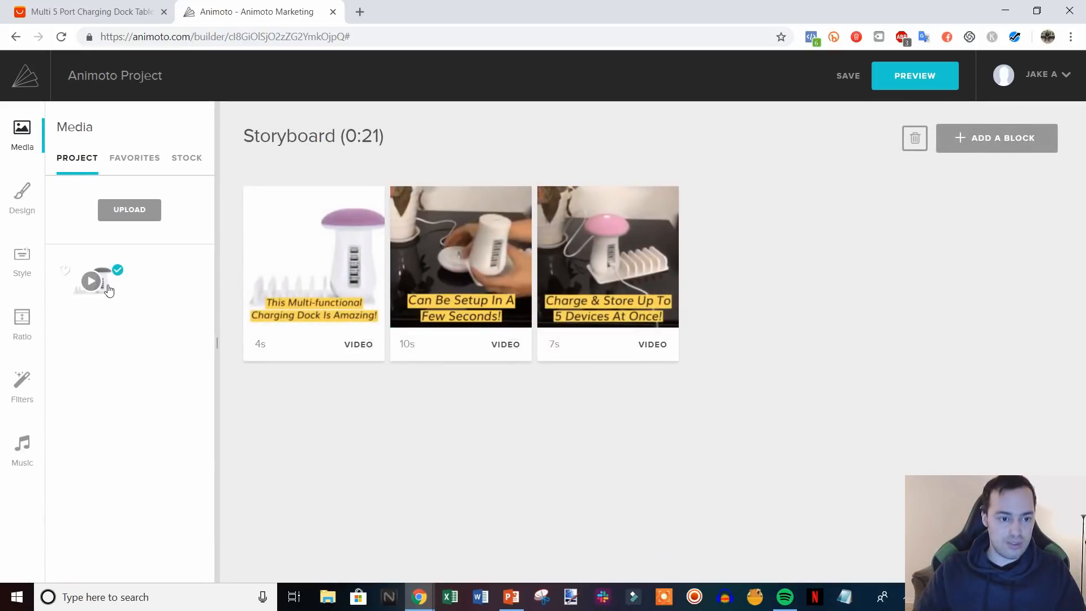
Add the charging dock video as a fourth storyboard block and trim it to the final 7-second section showing the lit lamp.
drag(107, 288, 820, 316)
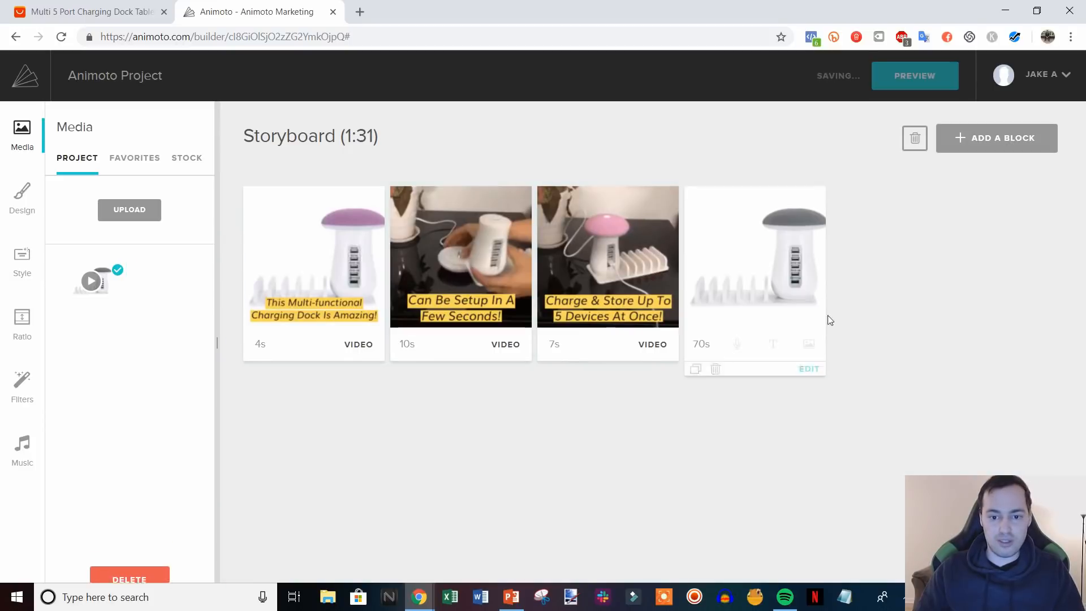
click(811, 371)
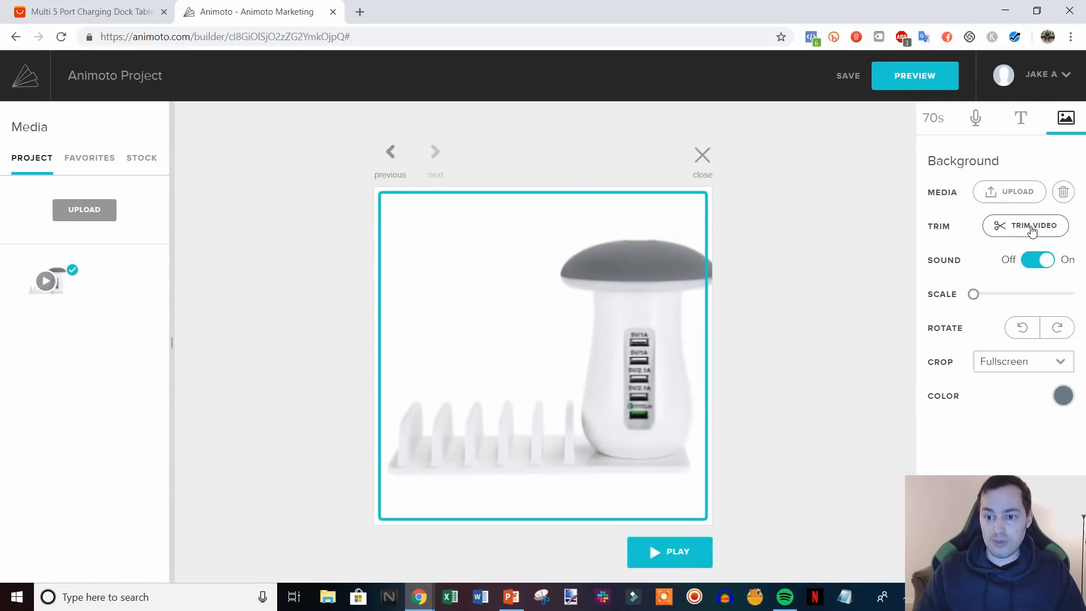
click(1032, 227)
drag(346, 440, 692, 435)
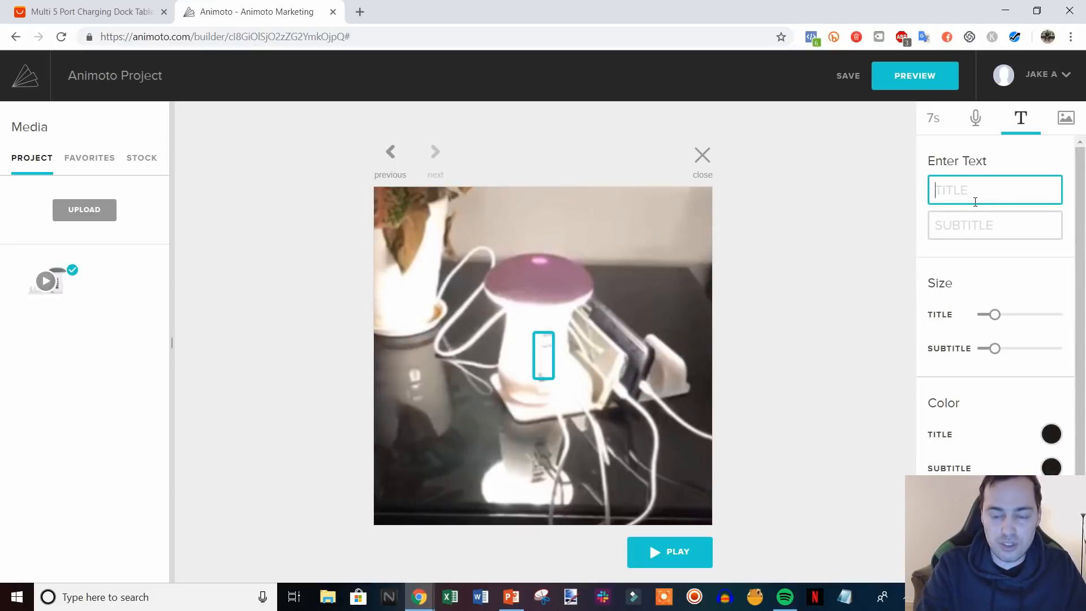
Give the fourth block the title "Also Features A Push Button LED Night Lamp!".
text(Featre)
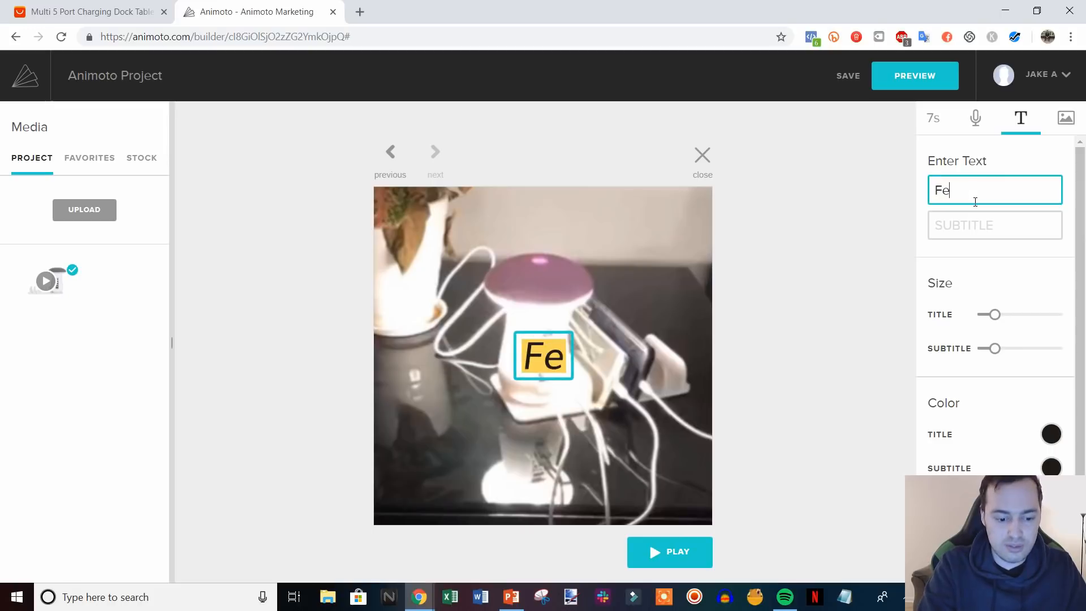
key(BackSpace)
key(BackSpace)
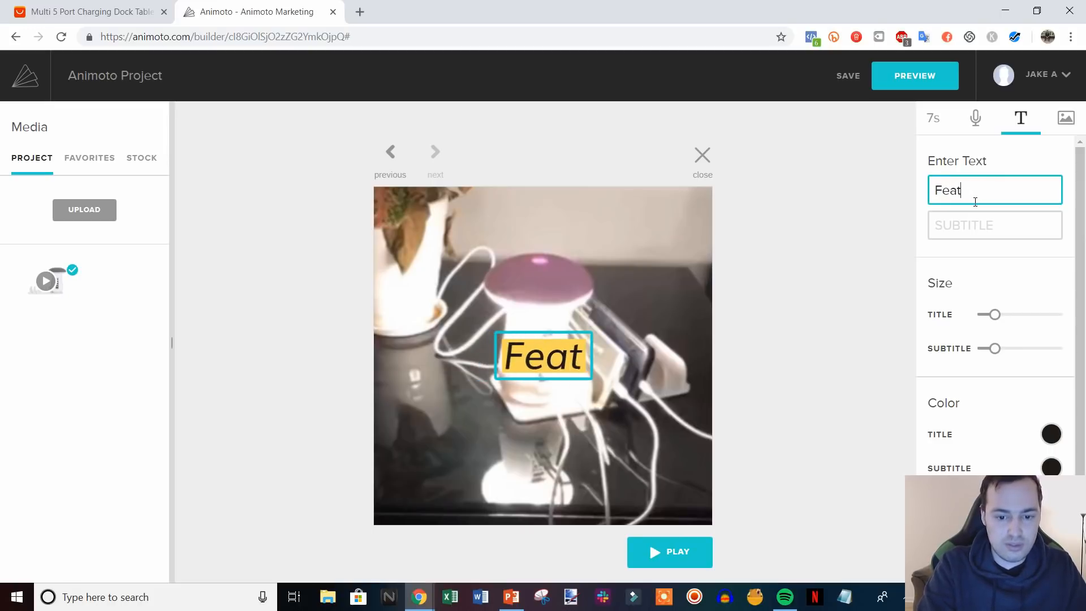
text(ures A Pus)
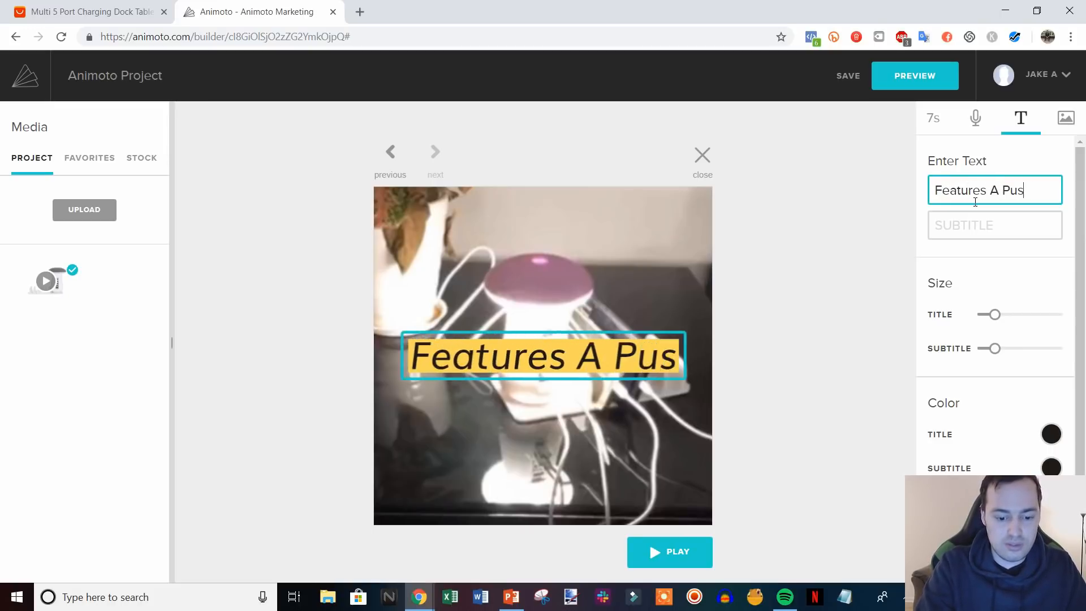
text(h Button L)
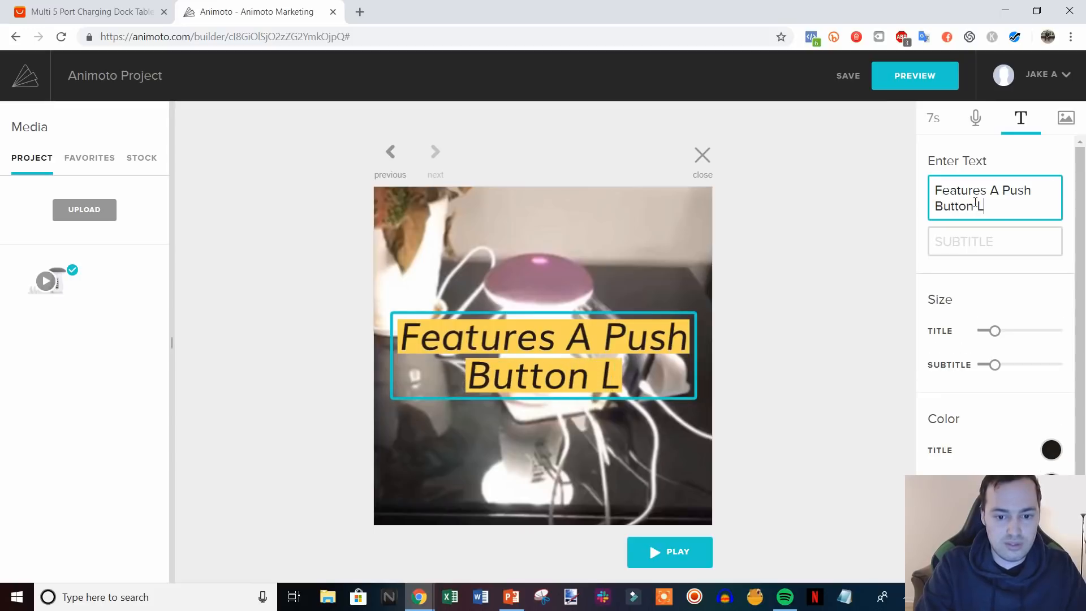
text(ED Night Lamp)
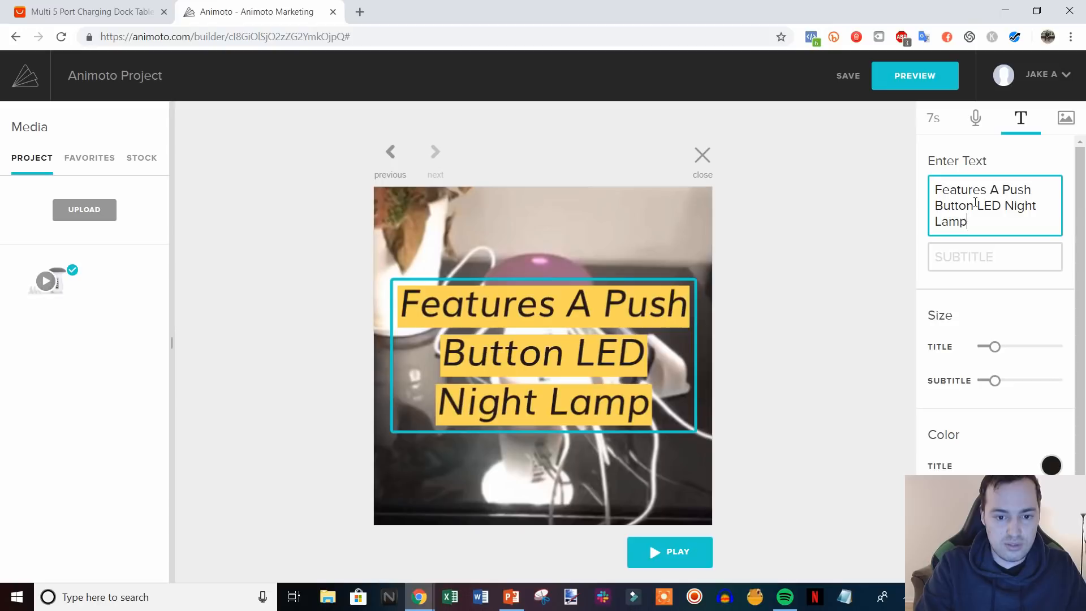
text(!)
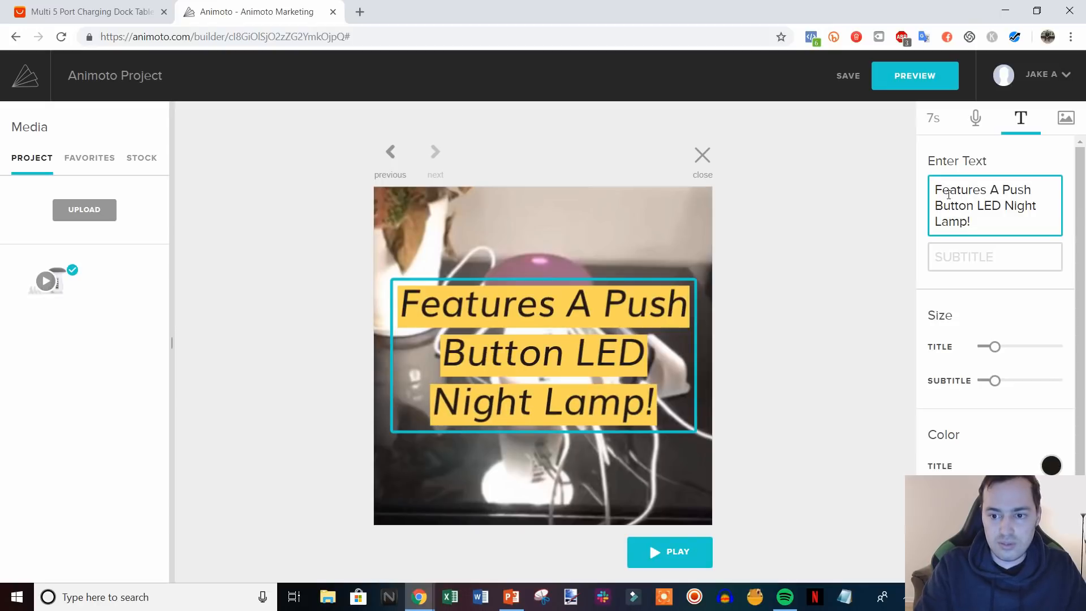
text(Also)
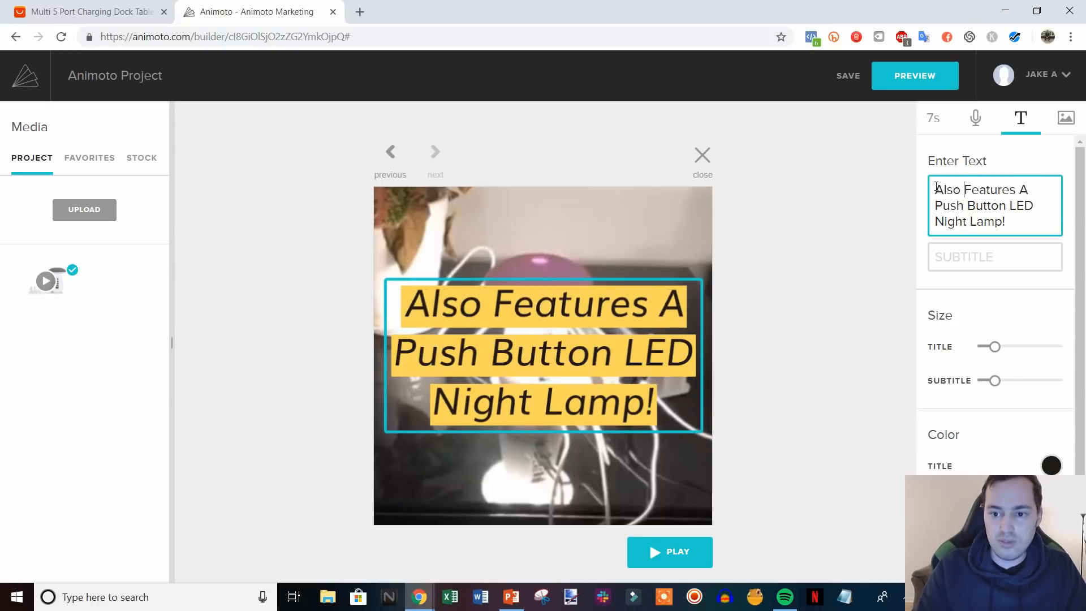
Shrink the fourth block's title to the smallest size, place it along the frame's lower edge and close the block.
drag(993, 353, 983, 354)
drag(575, 362, 642, 470)
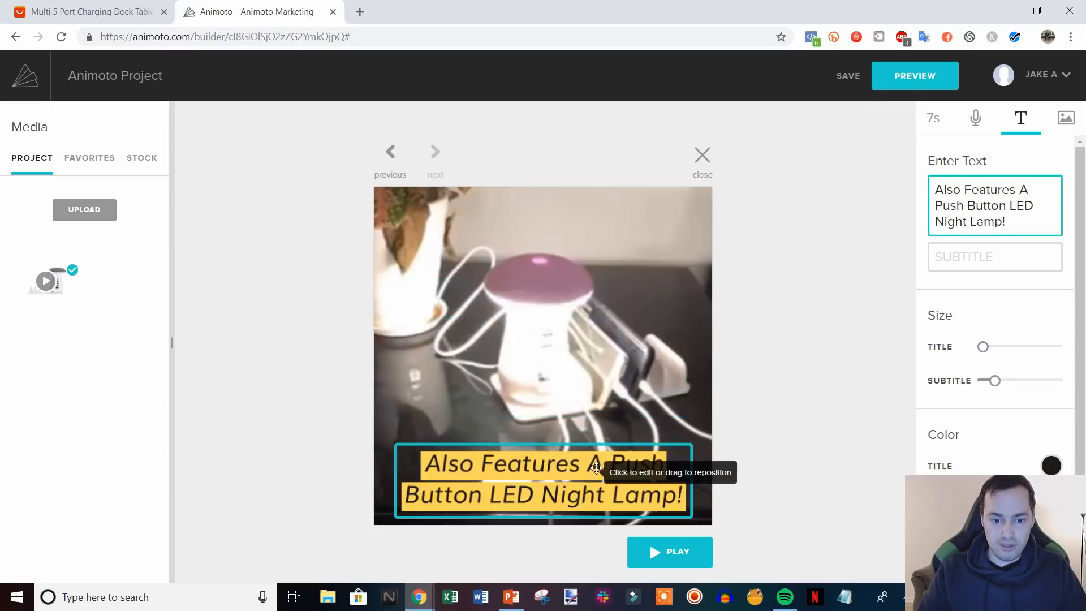
click(703, 157)
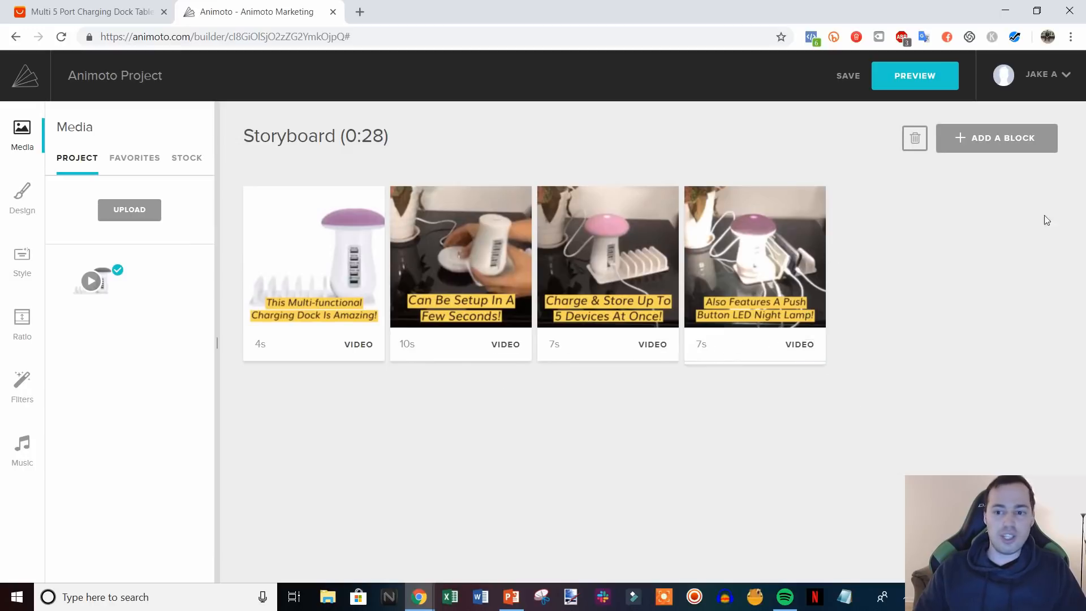
Add a text block reading "Get Yours Today!" to the end of the storyboard.
click(984, 140)
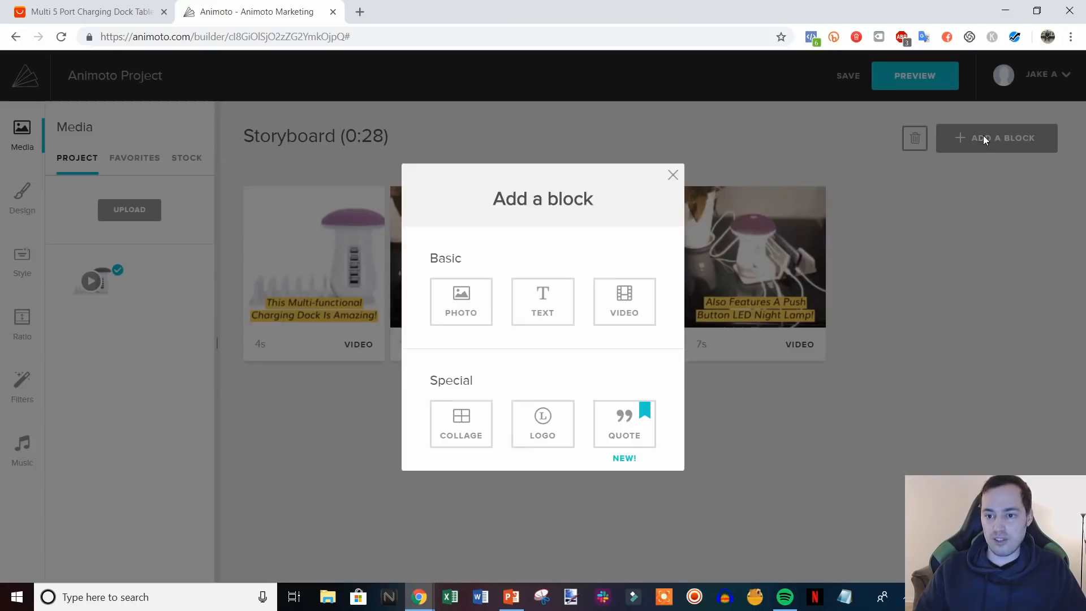
click(557, 292)
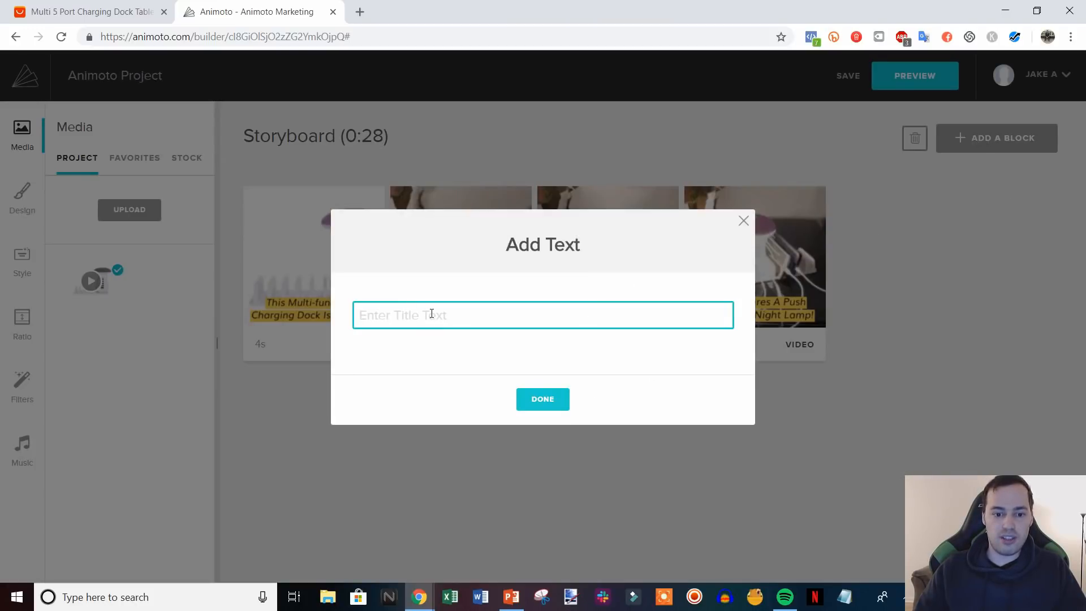
text(Get Yours Today!)
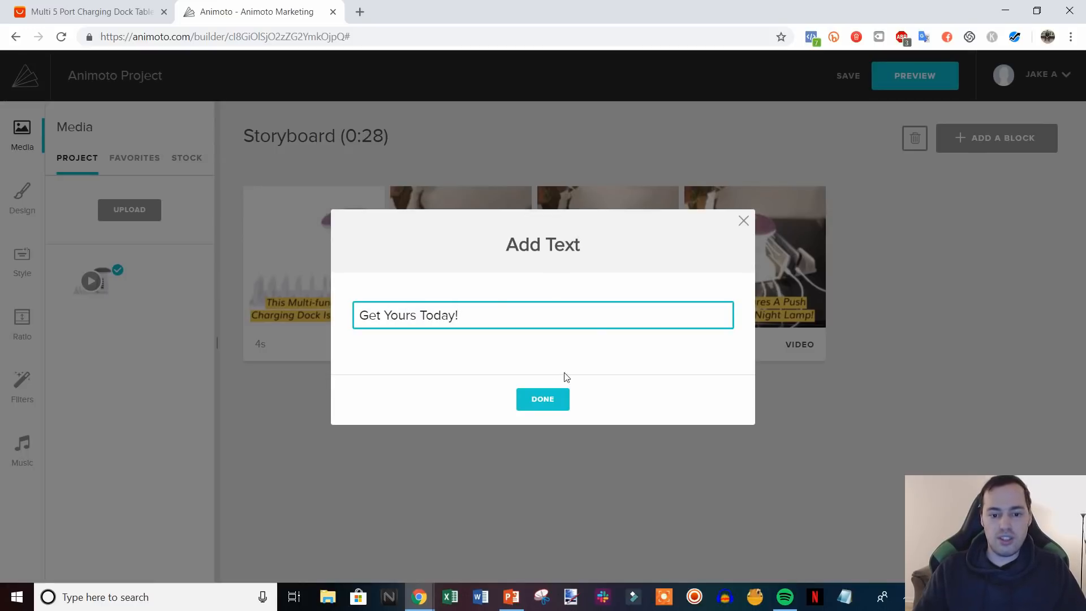
click(546, 399)
Enlarge the "Get Yours Today!" title so that its three words stack and fill most of the frame.
click(959, 374)
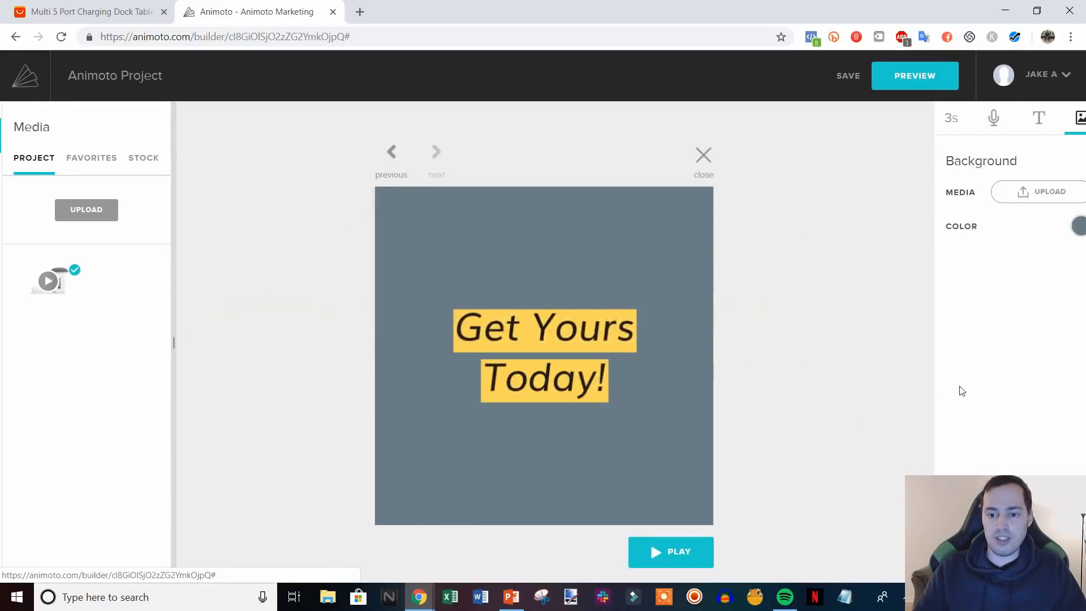
click(1021, 119)
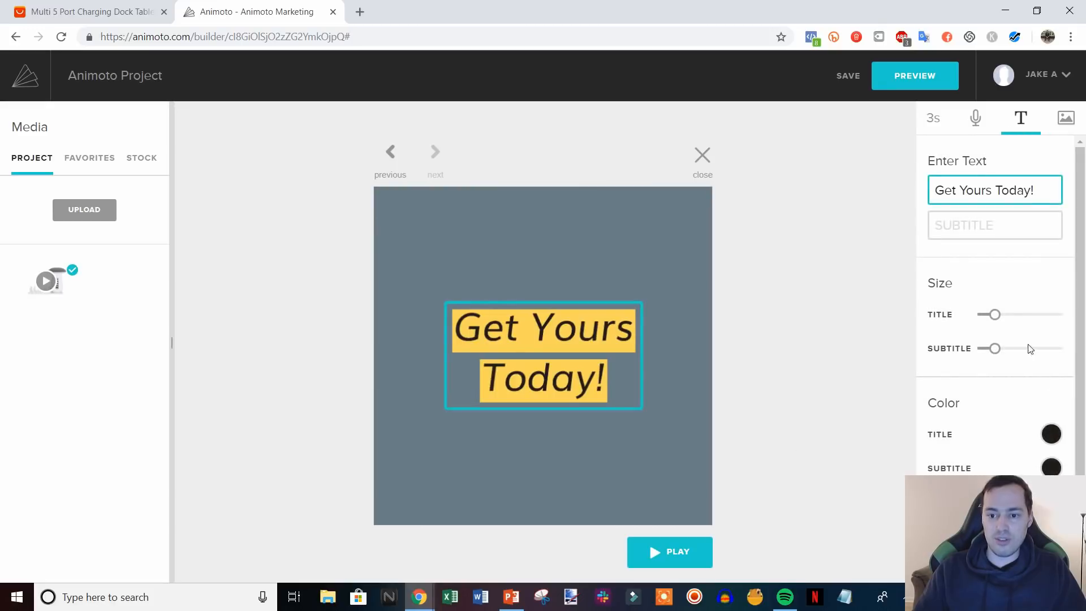
drag(995, 314, 1033, 315)
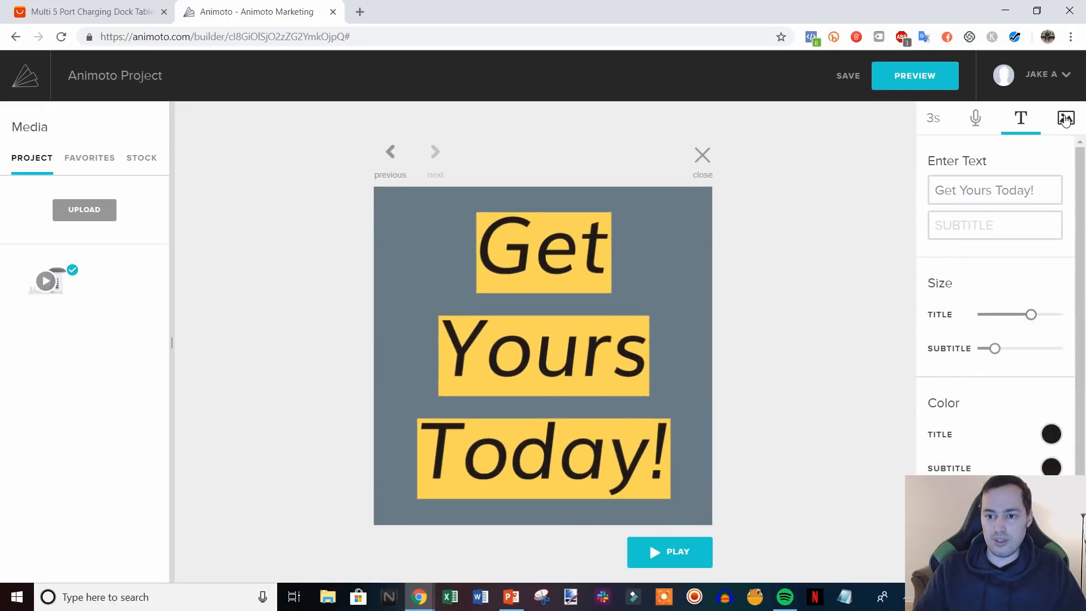
Set the "Get Yours Today!" block's background color to white and return to the storyboard.
click(1066, 118)
click(1063, 228)
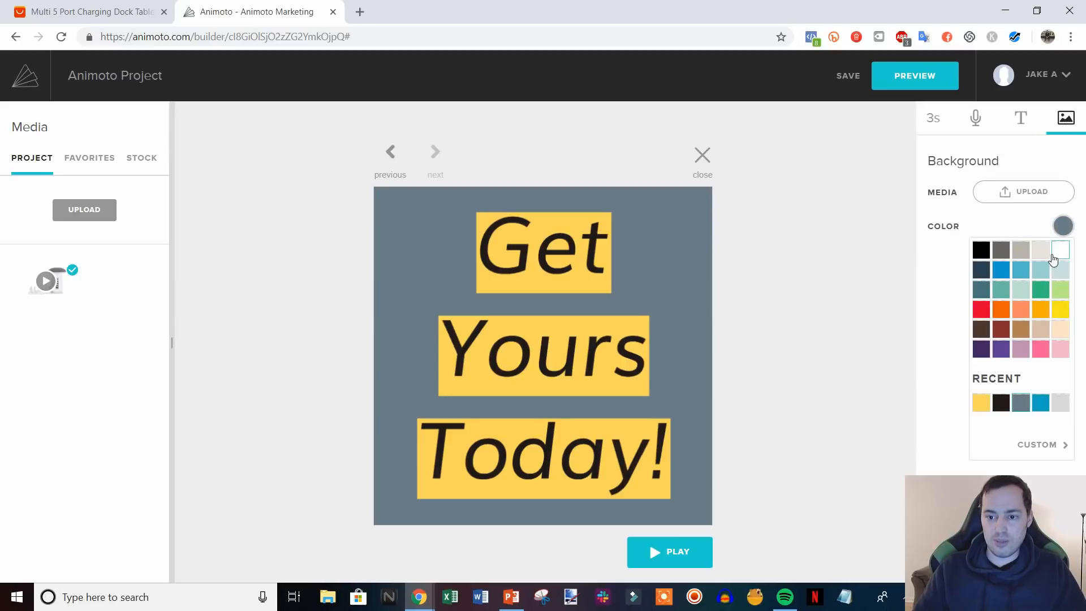
click(1055, 256)
click(794, 308)
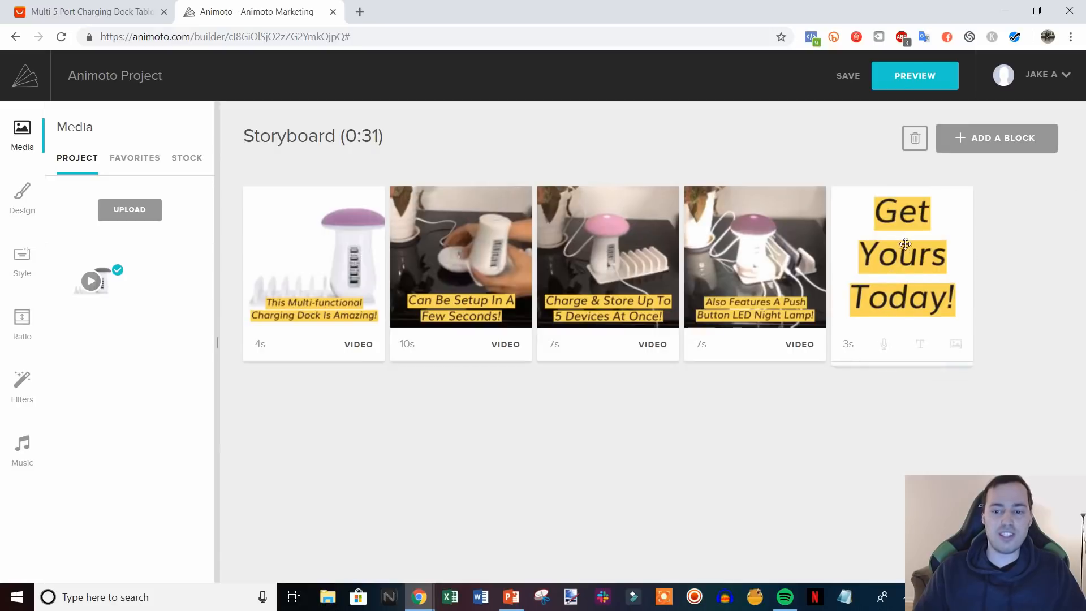
Add a logo block to the end of the storyboard.
click(1010, 141)
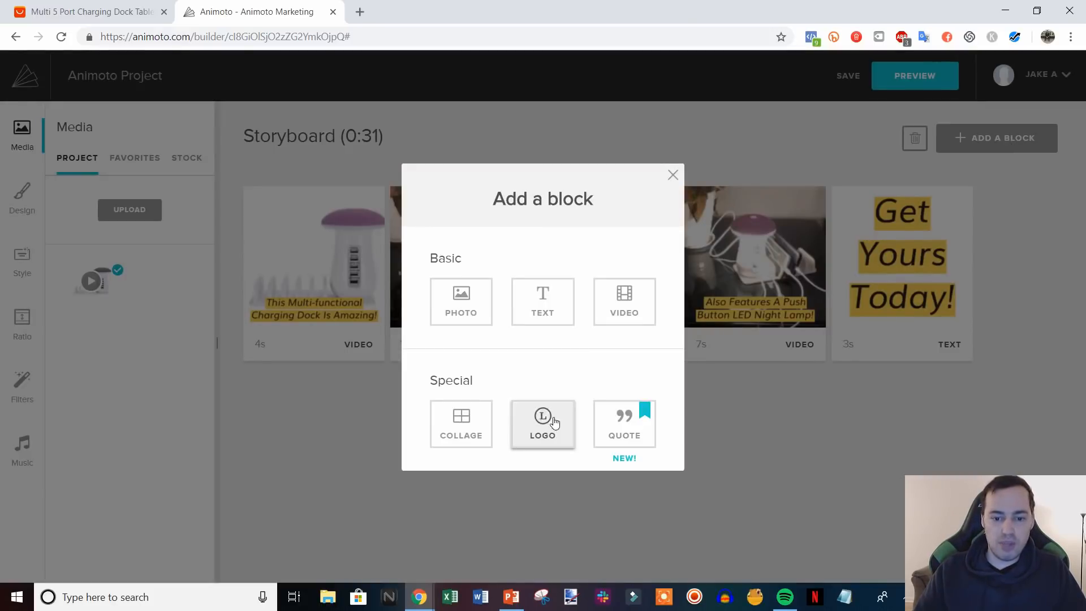
click(672, 176)
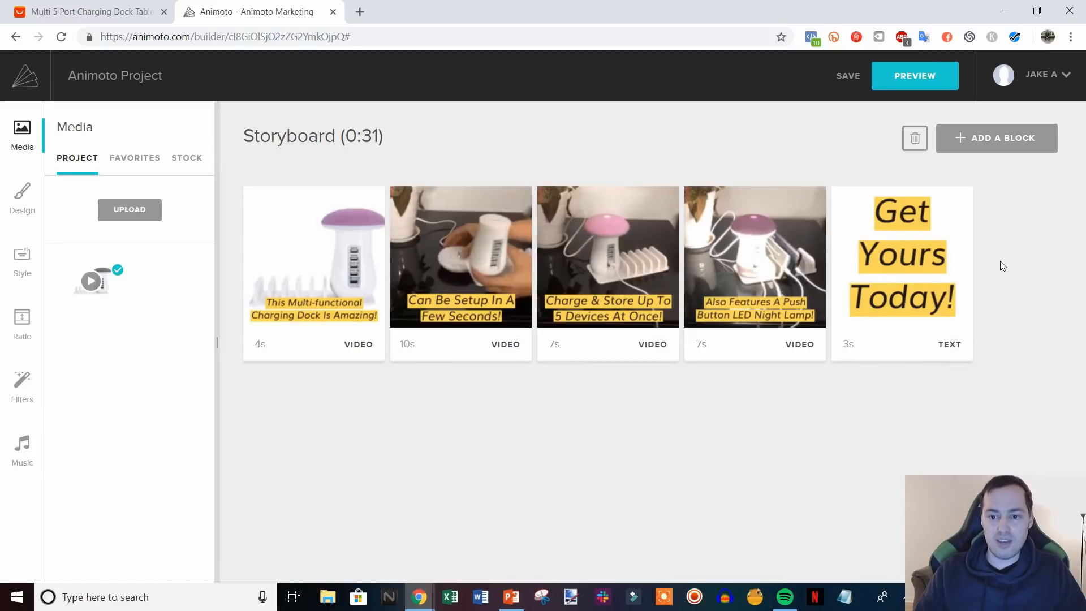
click(1009, 140)
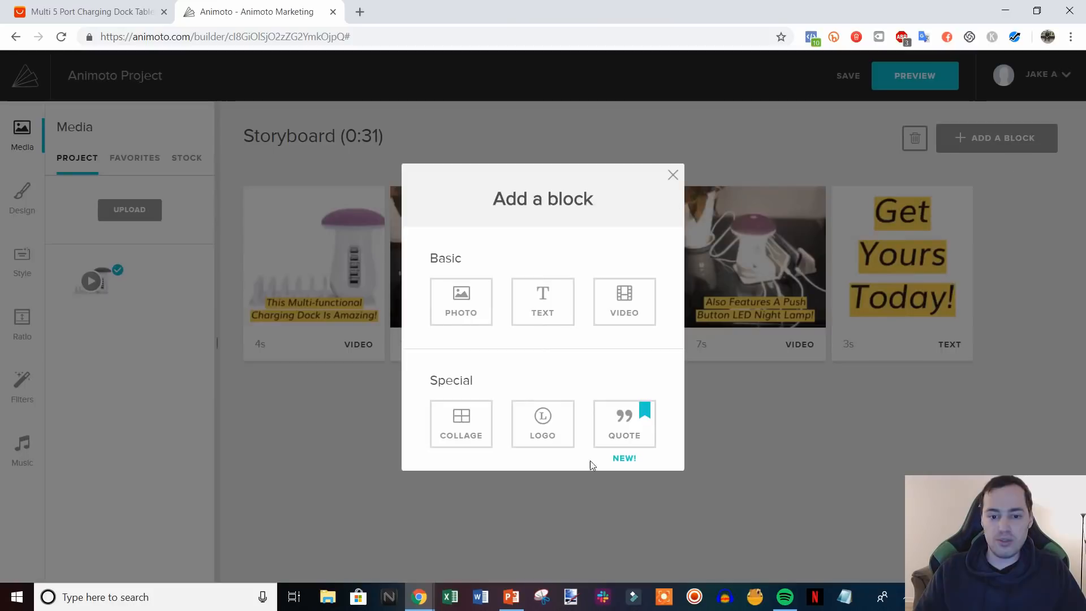
click(554, 428)
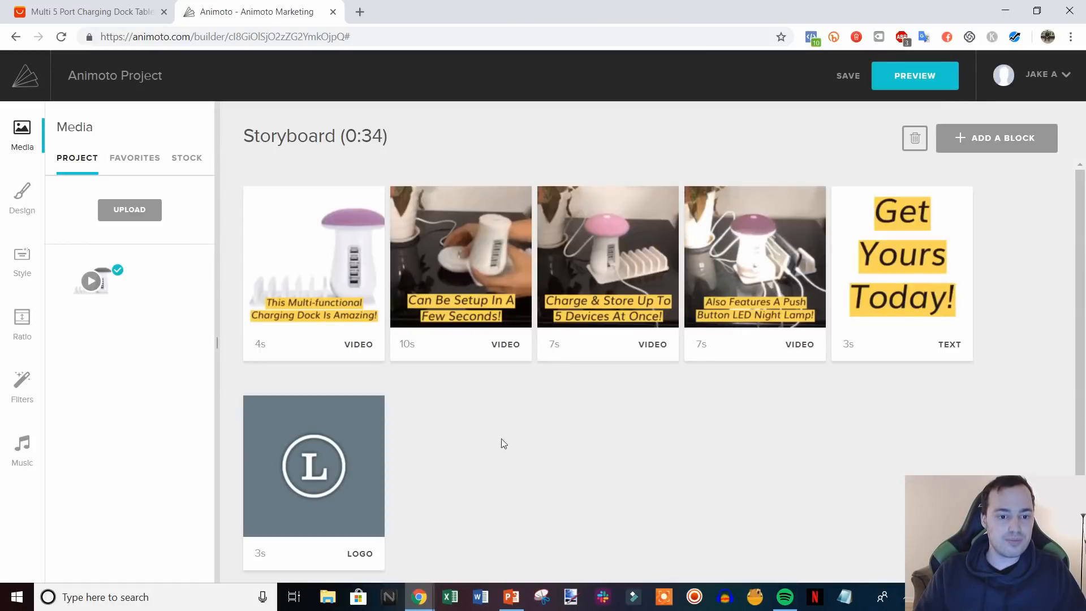
scroll(306, 371, down, 1)
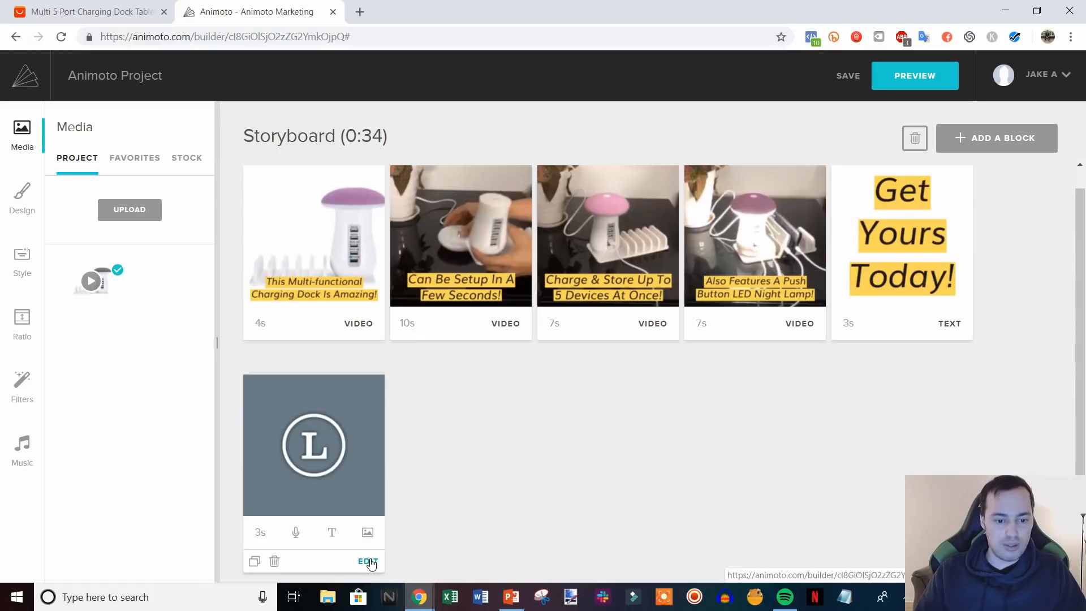
Upload the AliExpress logo image into the logo block and return to the storyboard.
click(371, 562)
click(1000, 194)
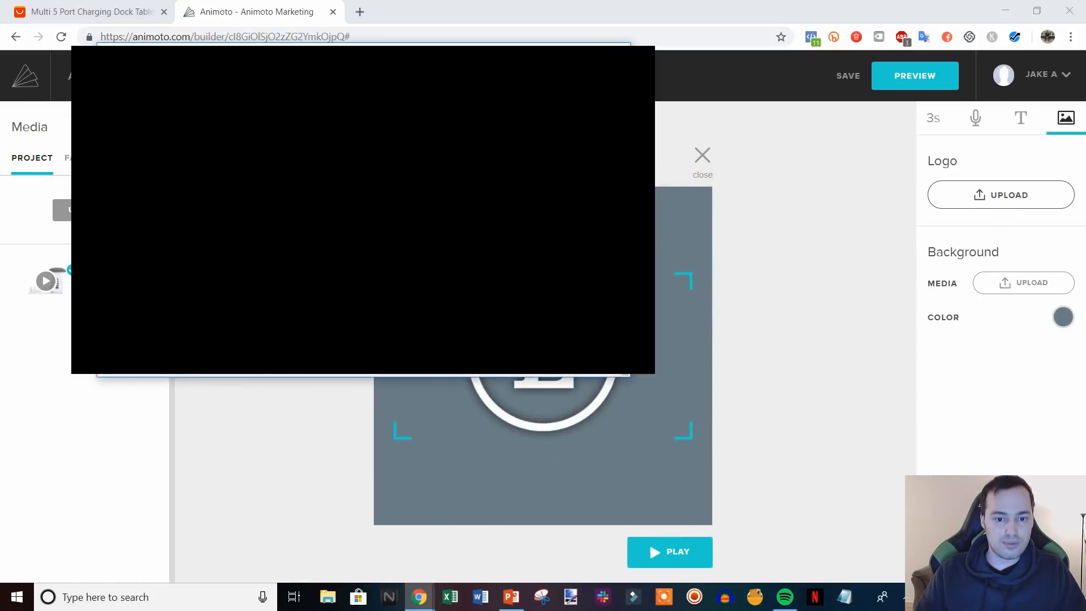
click(523, 361)
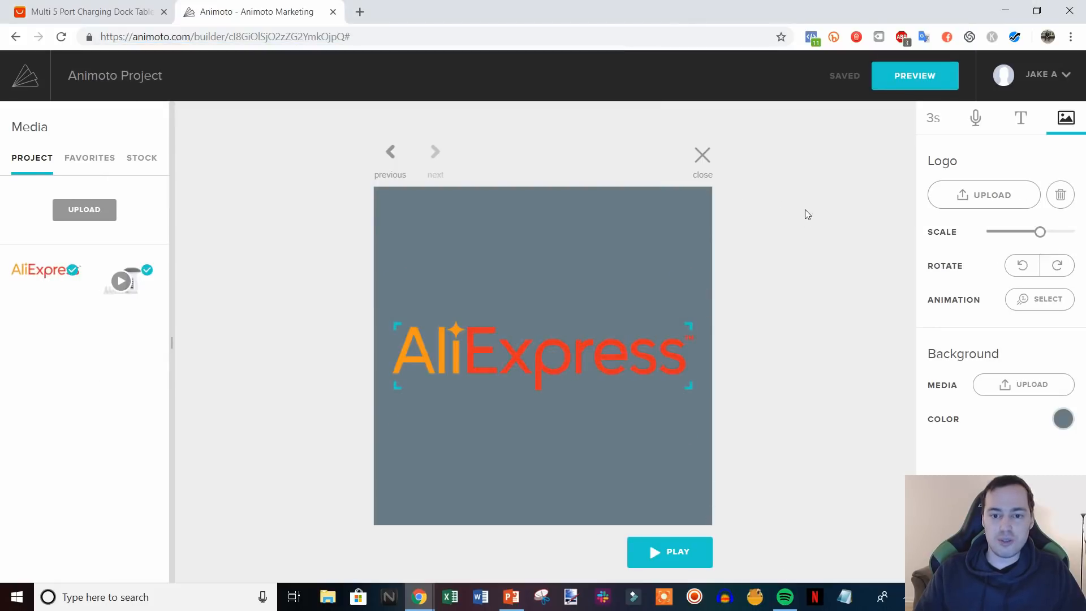
click(710, 170)
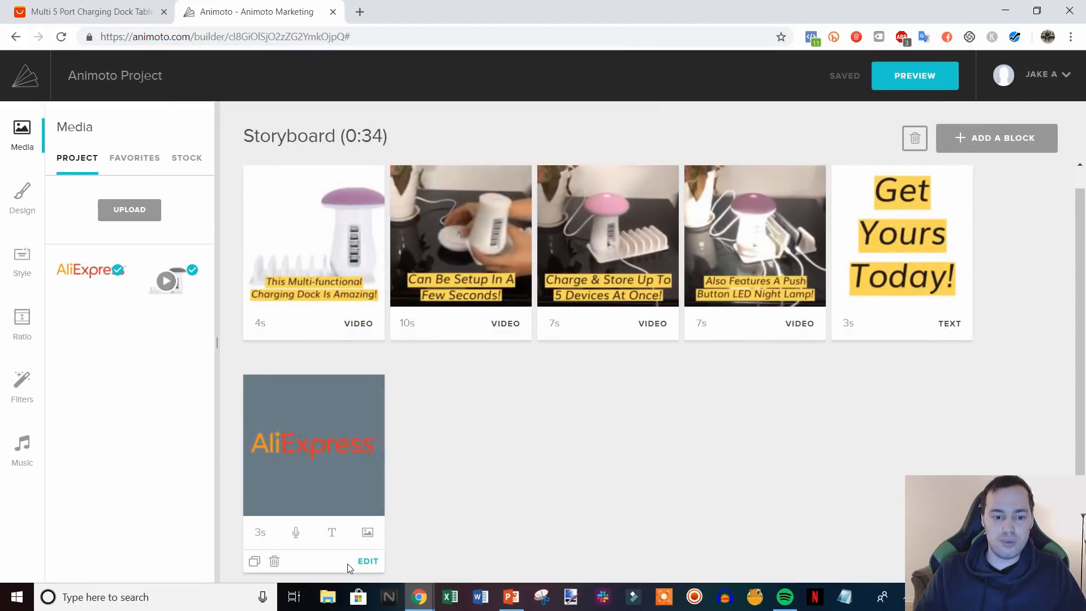
Set the logo block's background color to white and its duration to 2 seconds, and close the block.
click(369, 561)
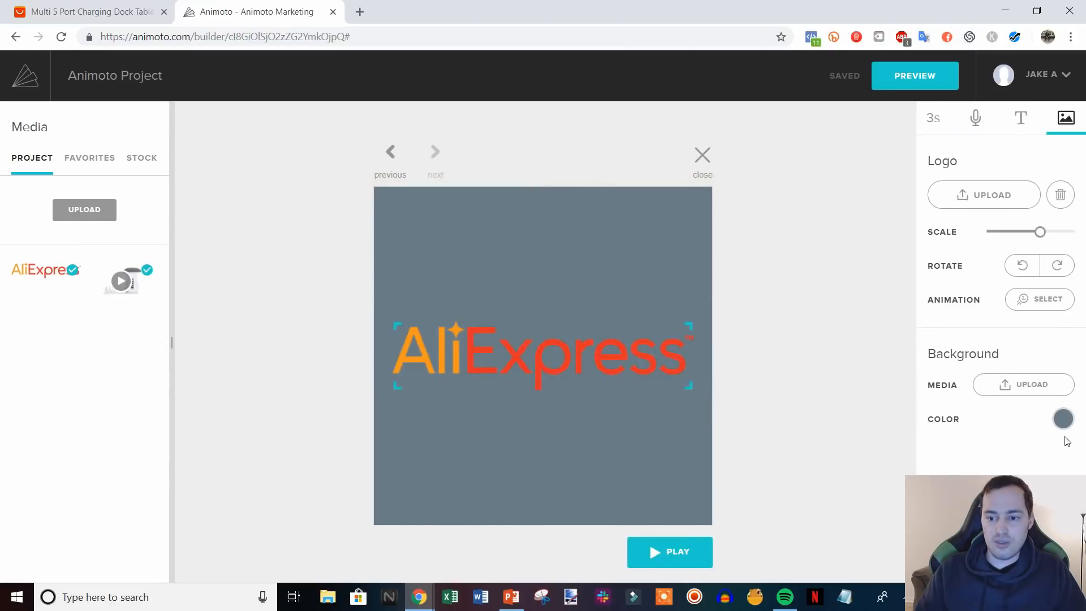
click(1063, 419)
click(1061, 198)
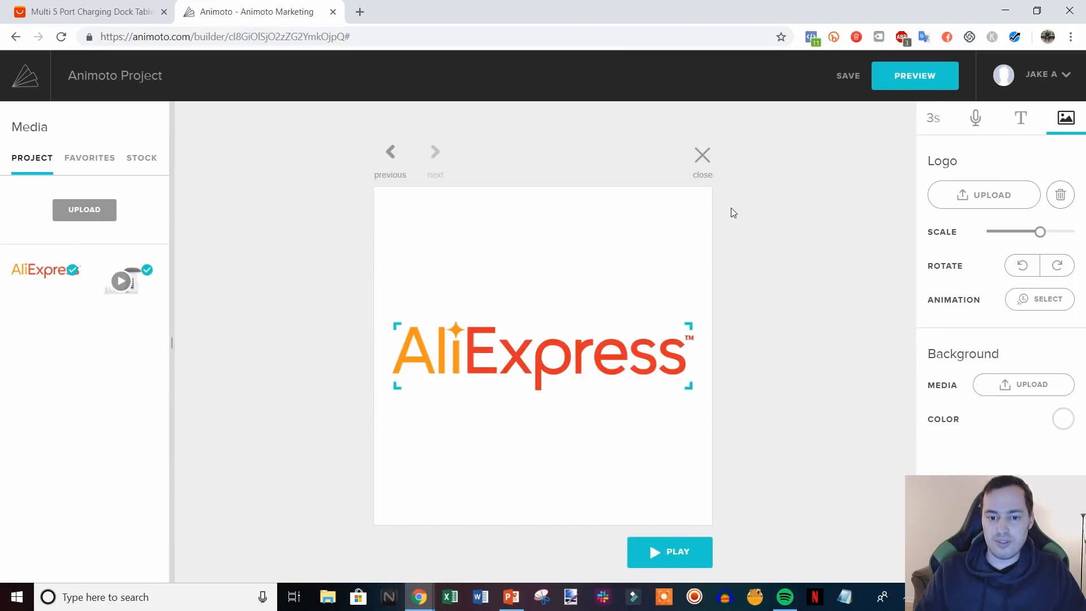
click(931, 134)
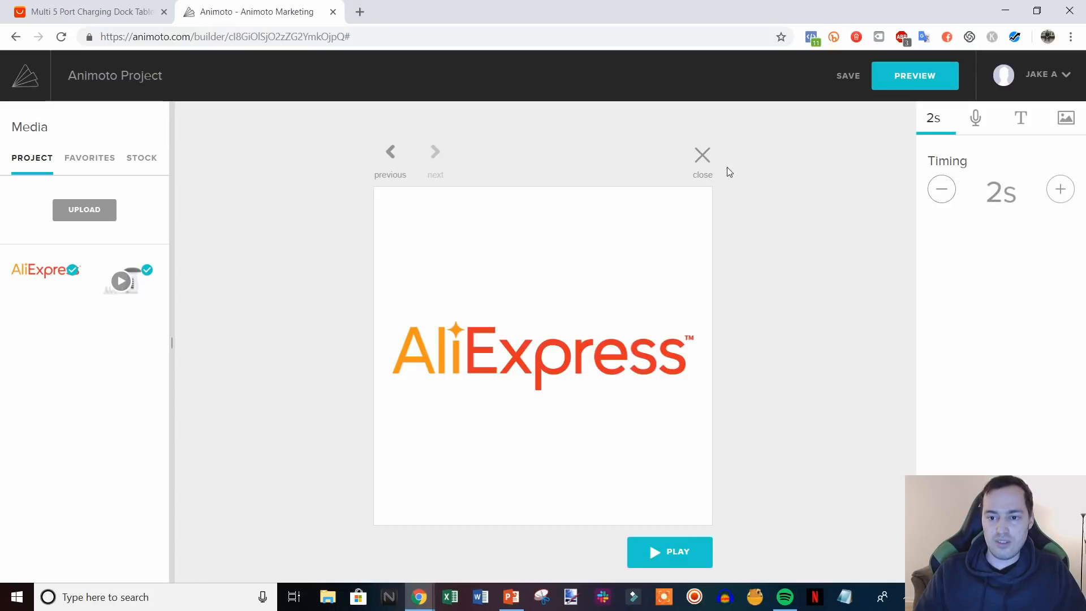
click(701, 164)
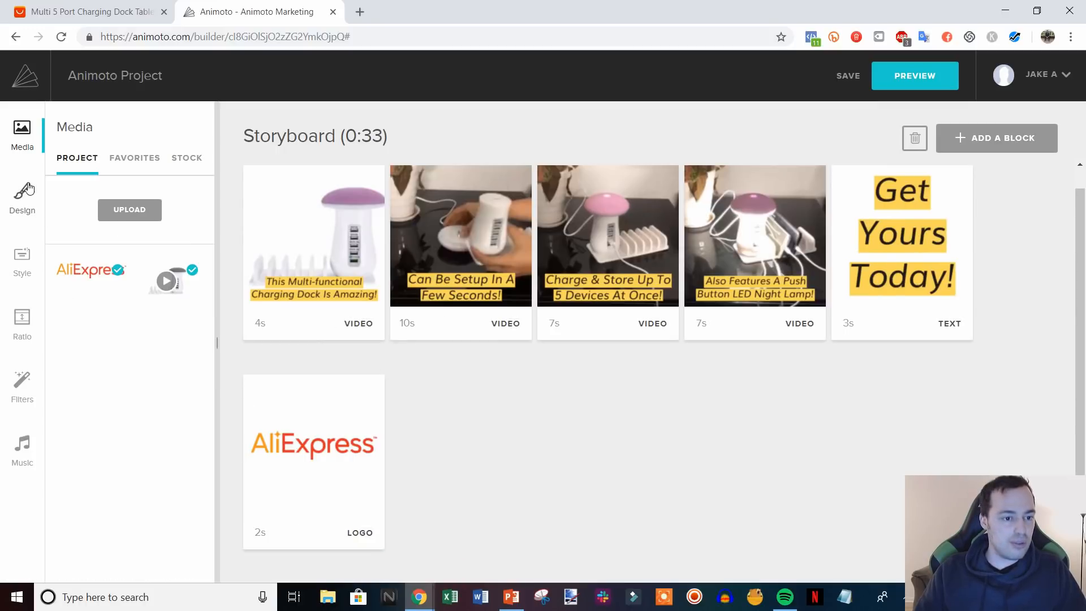
Review the top songs offered for this video style, keeping the current background song.
click(24, 450)
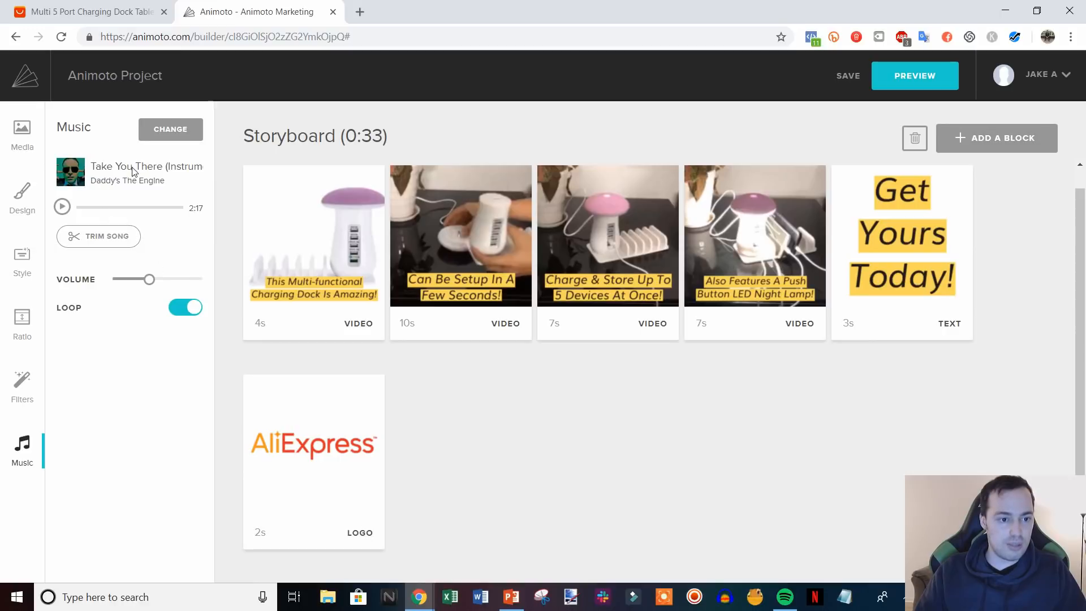
click(163, 135)
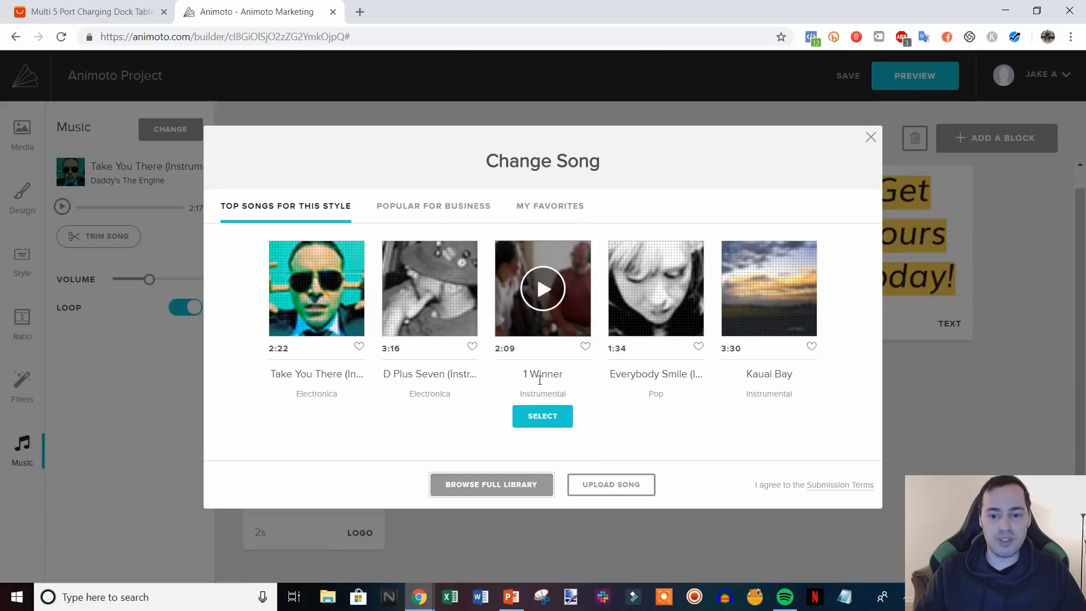
click(870, 137)
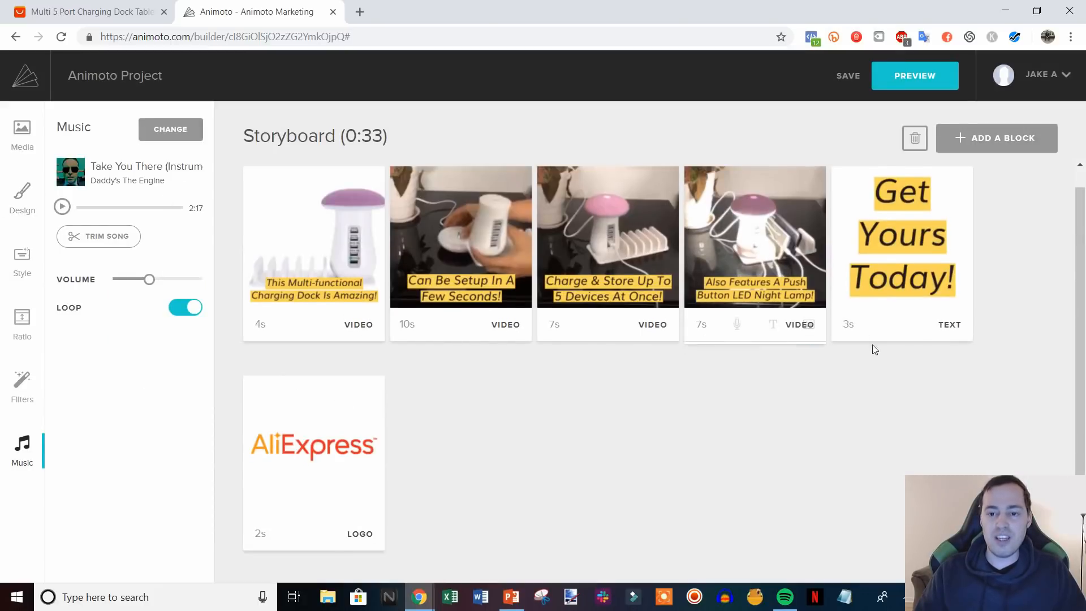
Produce the video from its preview with the title "sample ad".
click(910, 80)
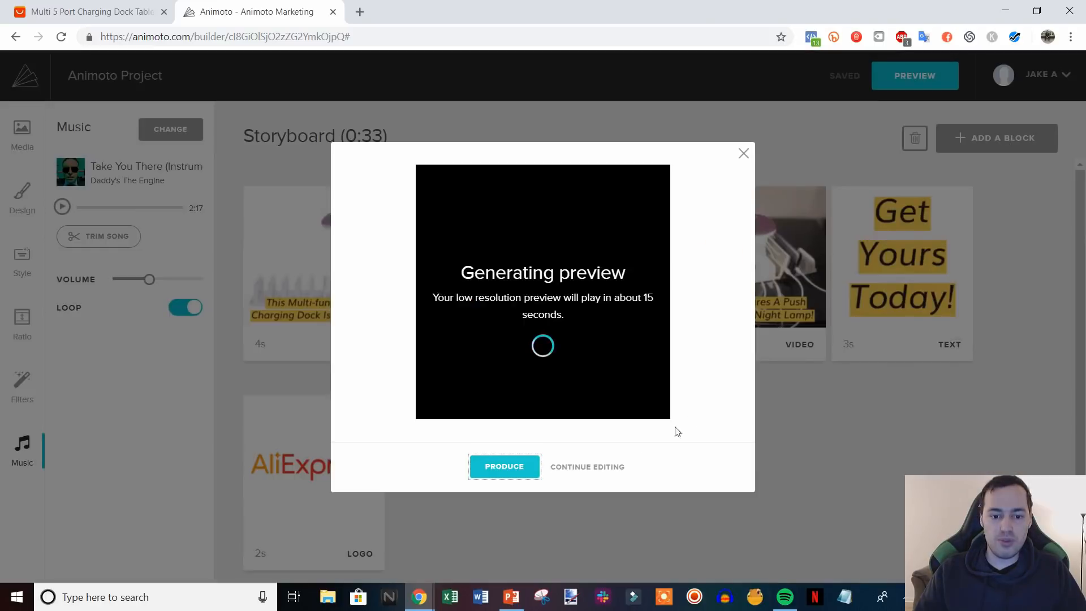
click(505, 467)
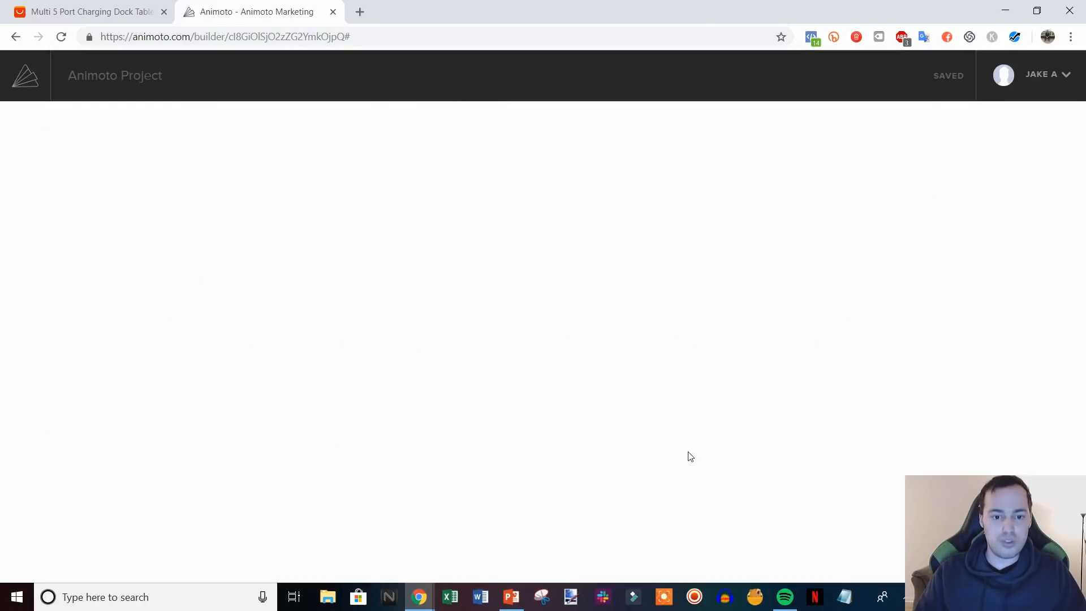
click(435, 250)
drag(435, 249, 279, 246)
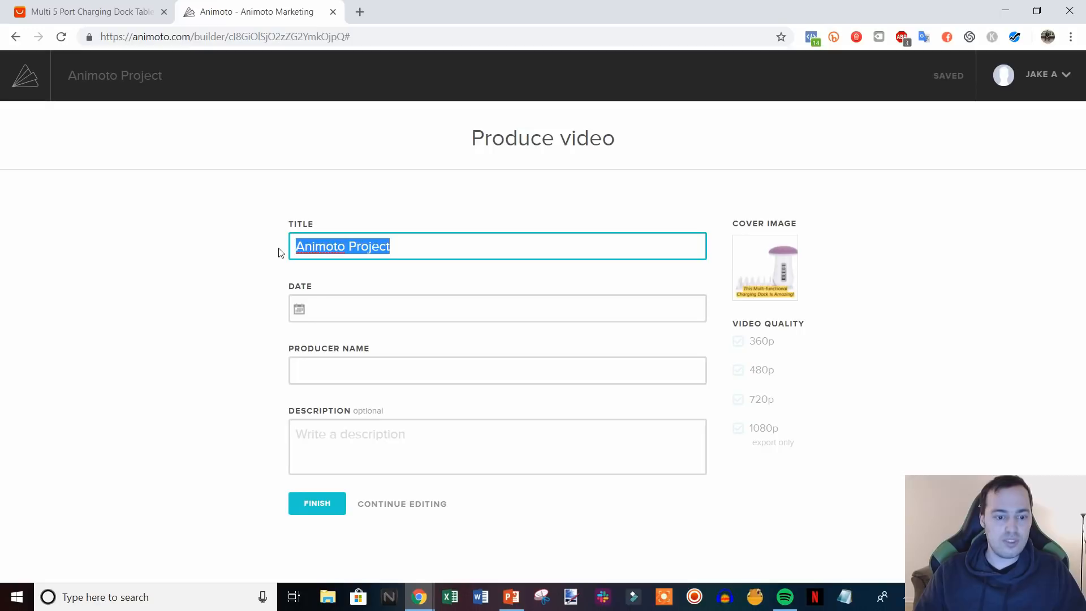
text(sam)
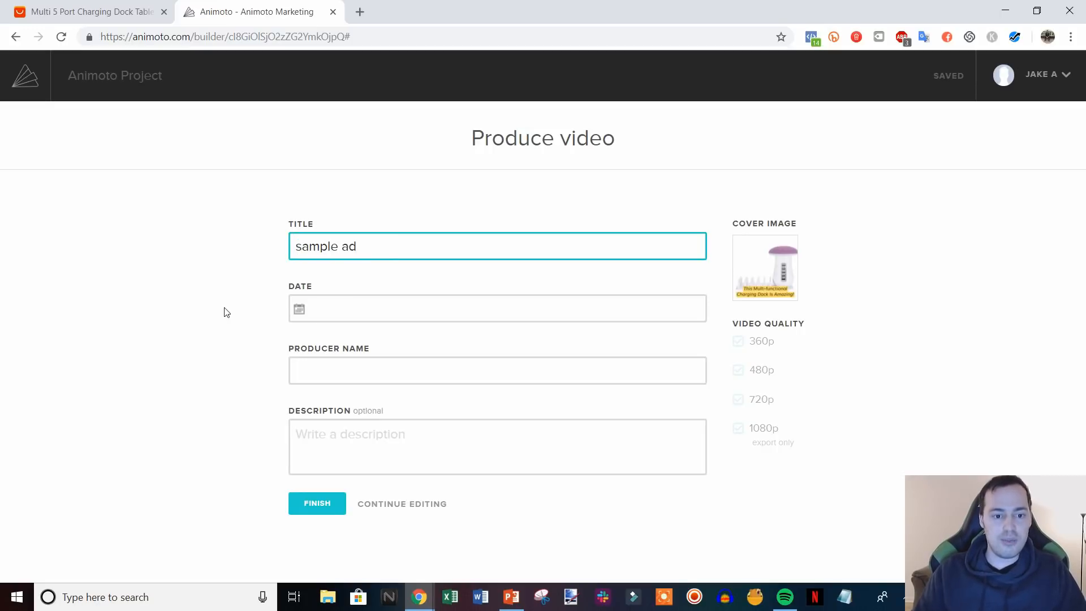
text(ple ad)
click(330, 501)
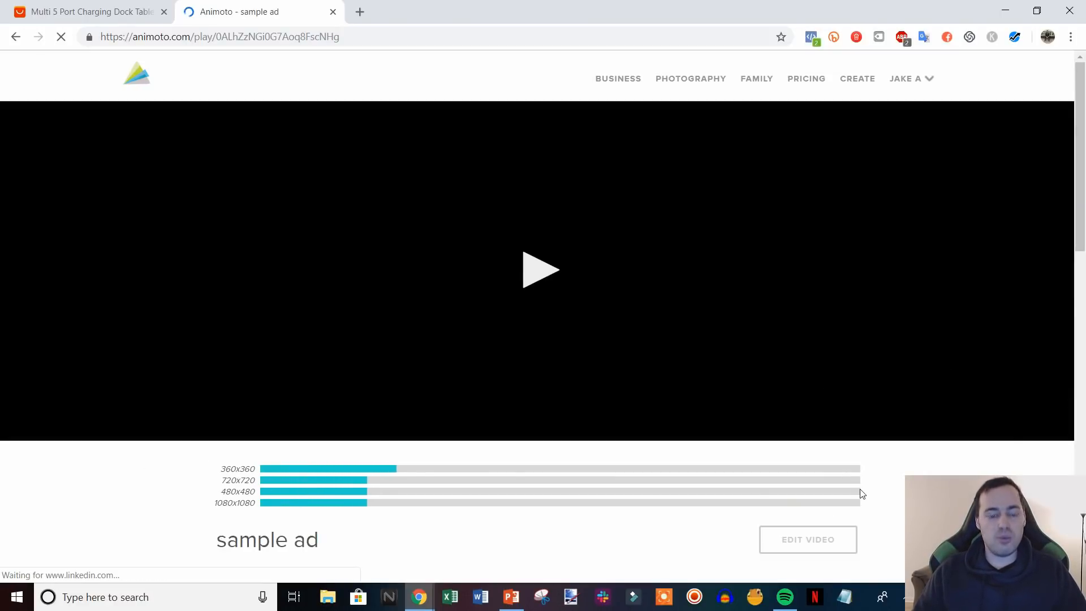
Check the rendering progress of each resolution and the MP4 download options for the produced video.
scroll(865, 484, down, 4)
scroll(870, 482, up, 1)
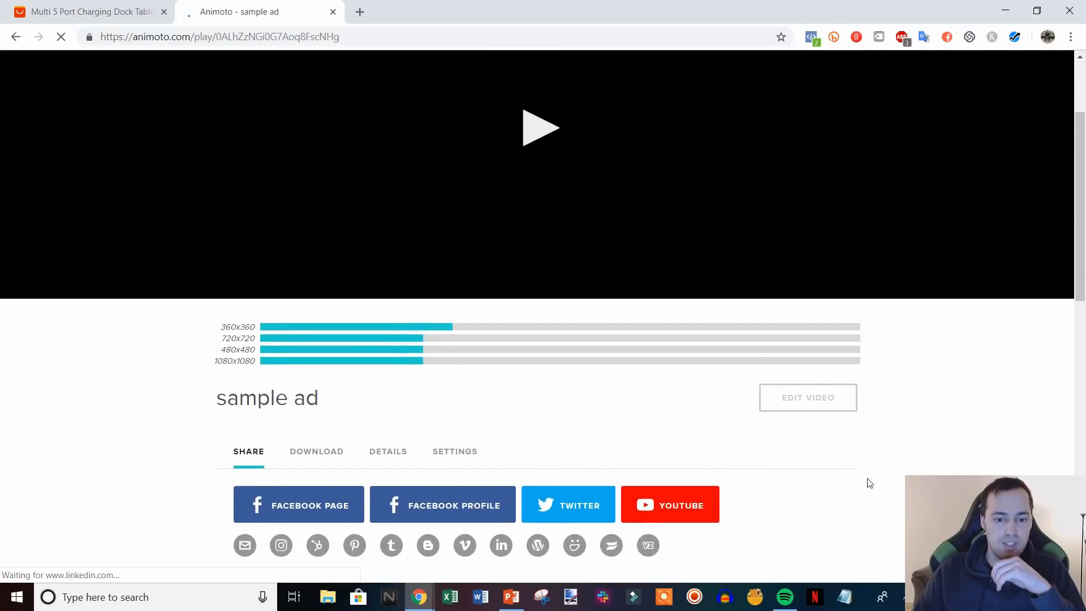
scroll(870, 482, up, 3)
scroll(263, 431, down, 1)
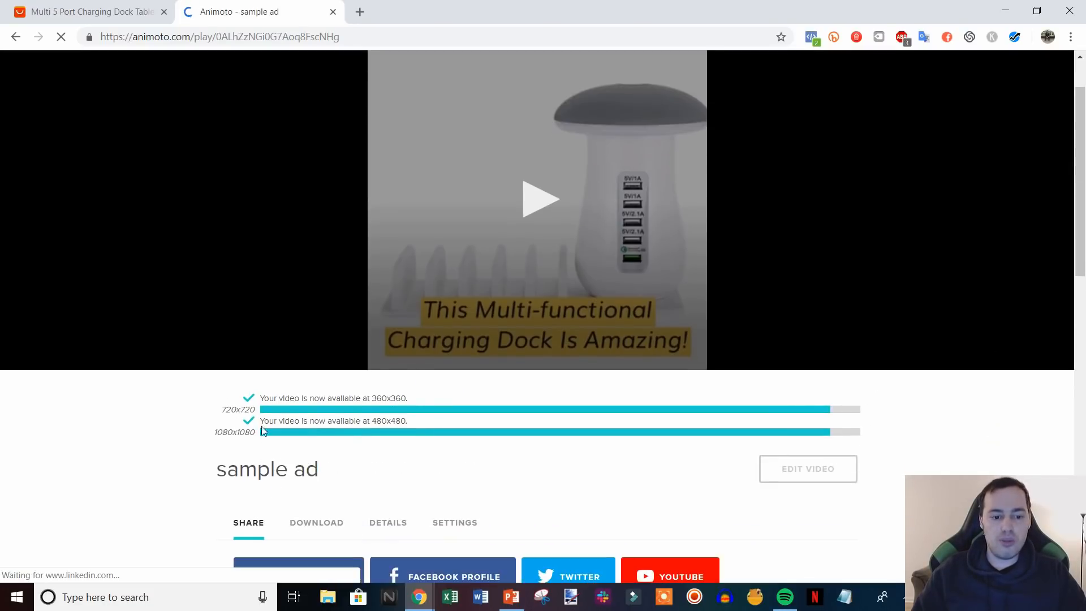
scroll(233, 449, down, 1)
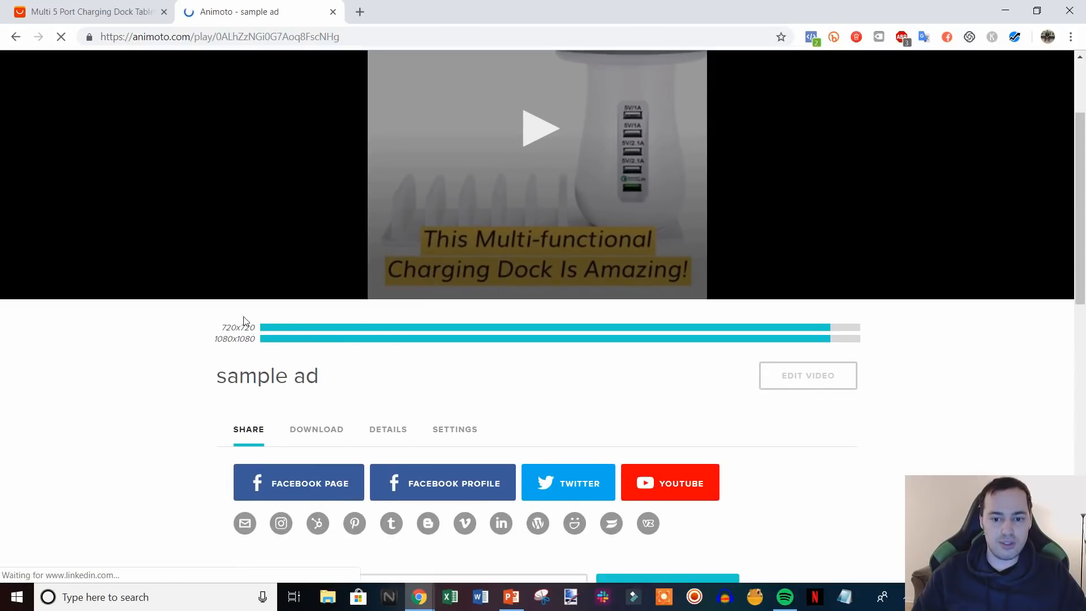
scroll(397, 378, down, 1)
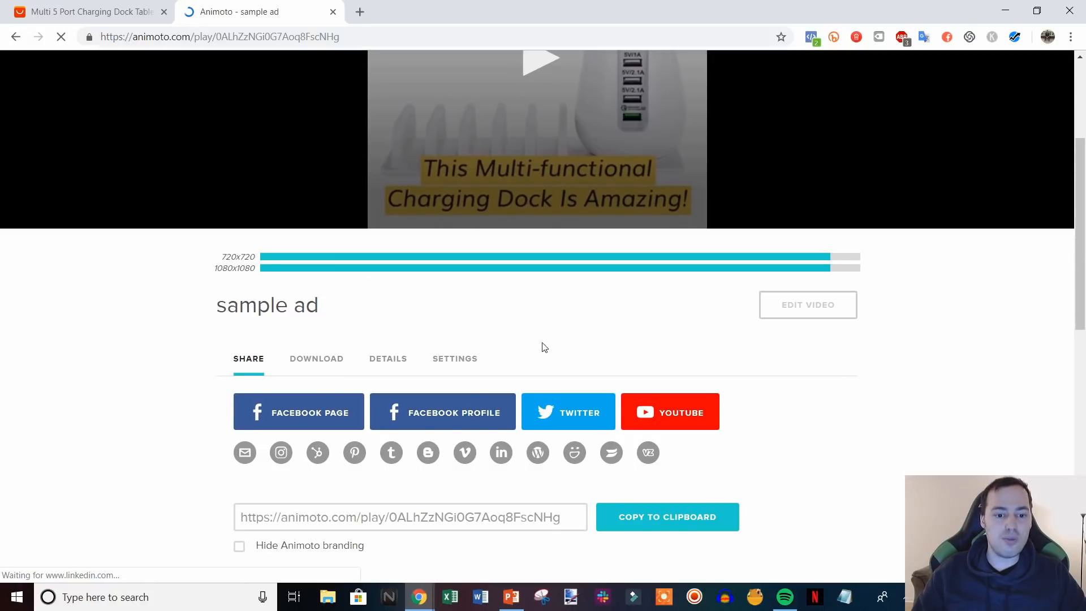
scroll(541, 347, down, 1)
click(325, 293)
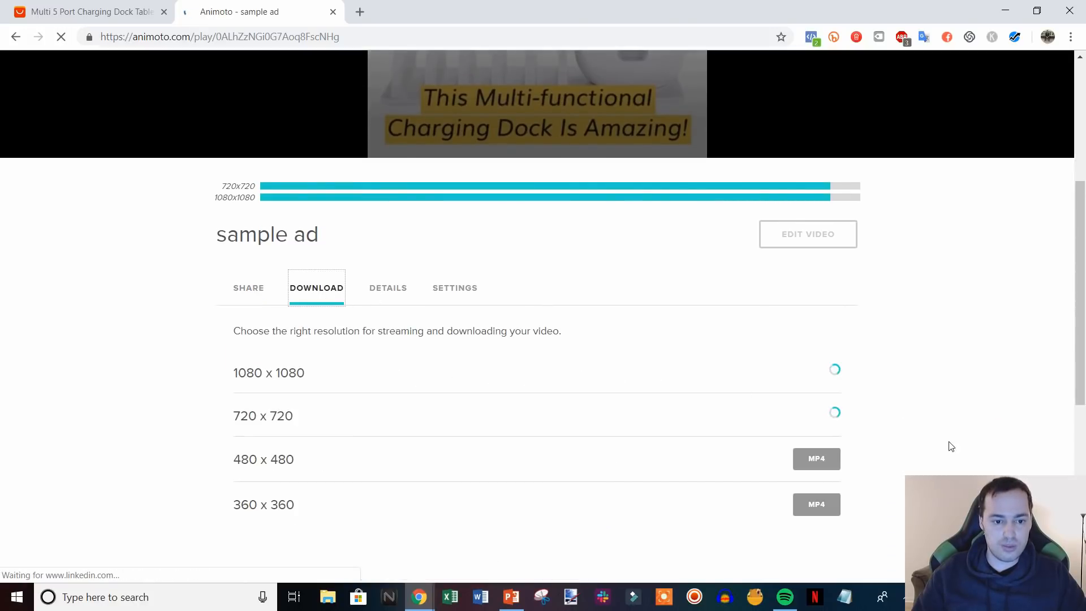
scroll(951, 446, down, 1)
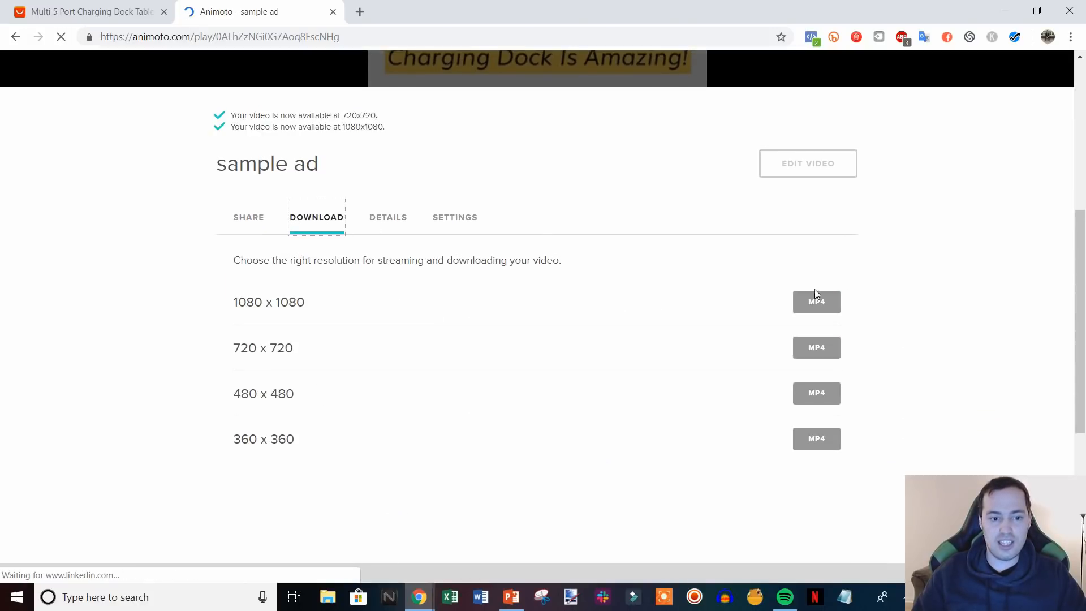
Play the produced "sample ad" video on its page.
scroll(725, 377, up, 2)
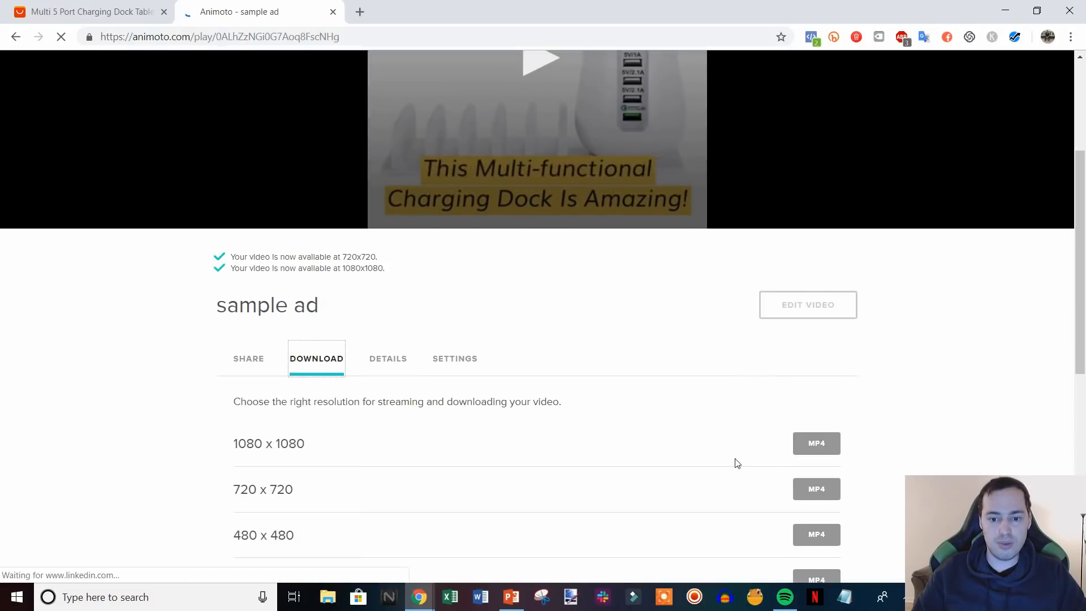
scroll(810, 446, up, 3)
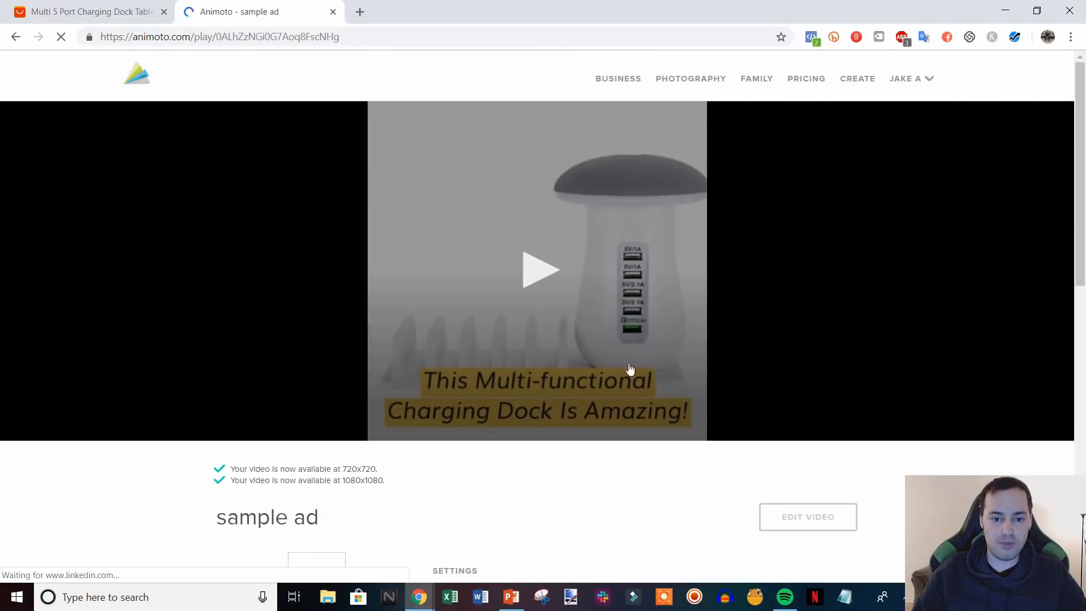
click(529, 277)
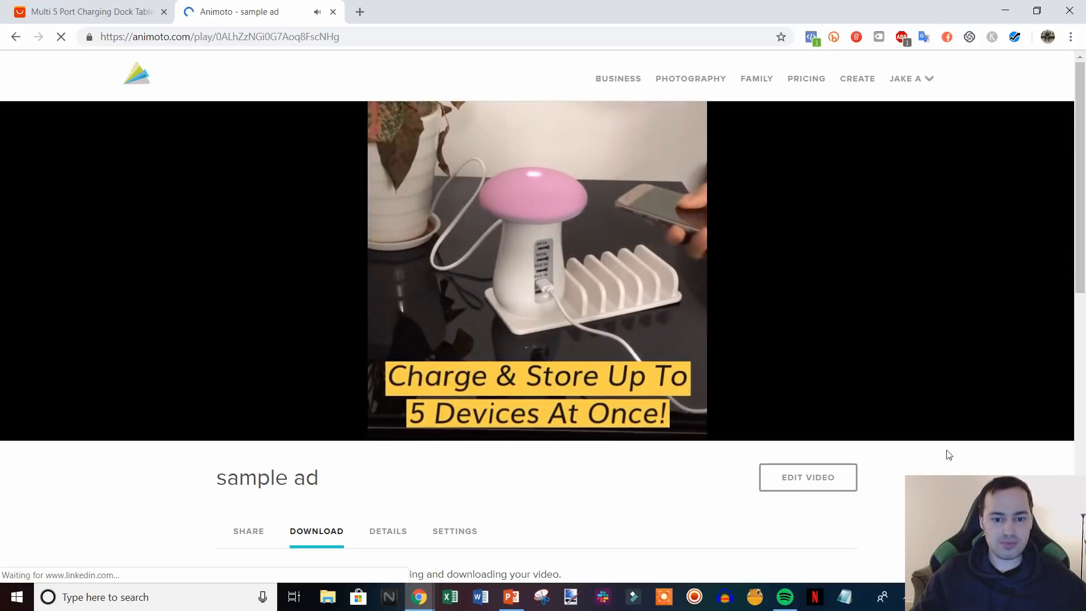
mouse_move(573, 276)
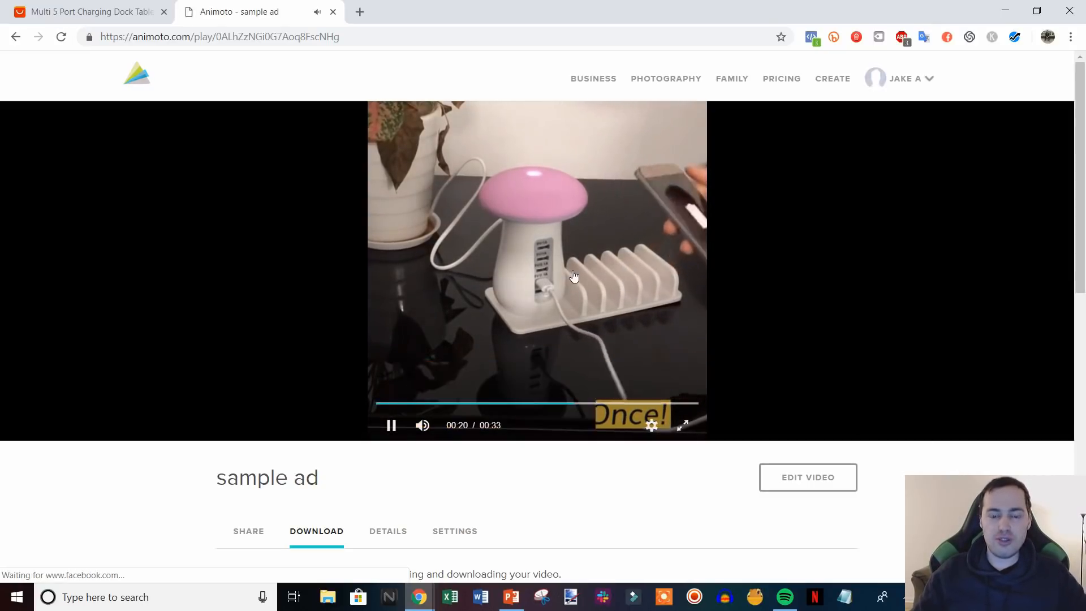